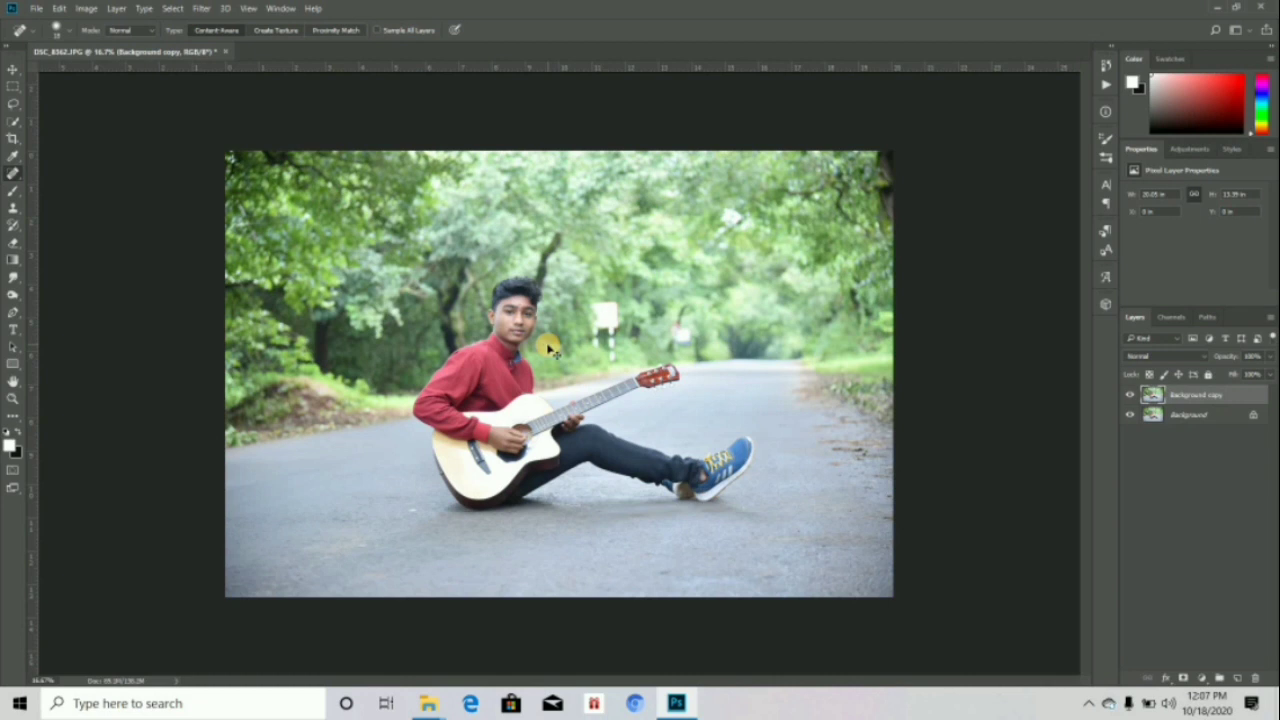
# - Examine the guitarist's face and upper body up close, then the whole photo
pyautogui.scroll(4, 548, 345)
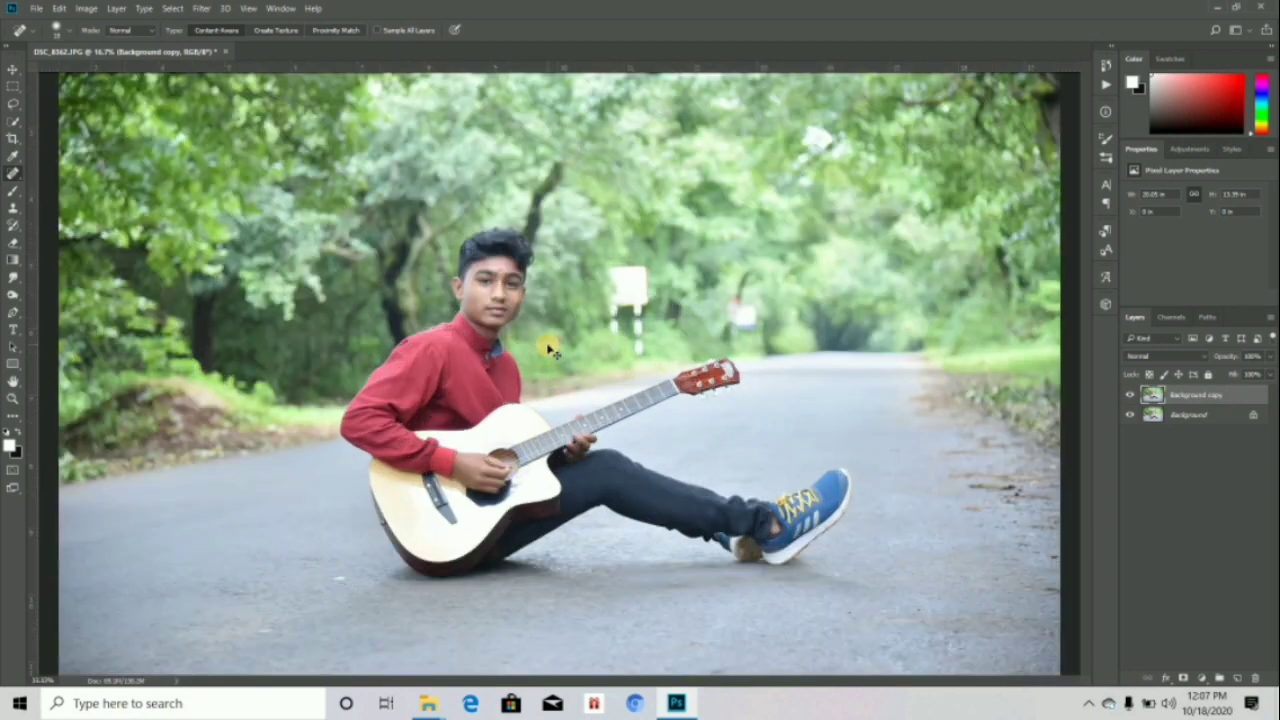
pyautogui.scroll(5, 548, 345)
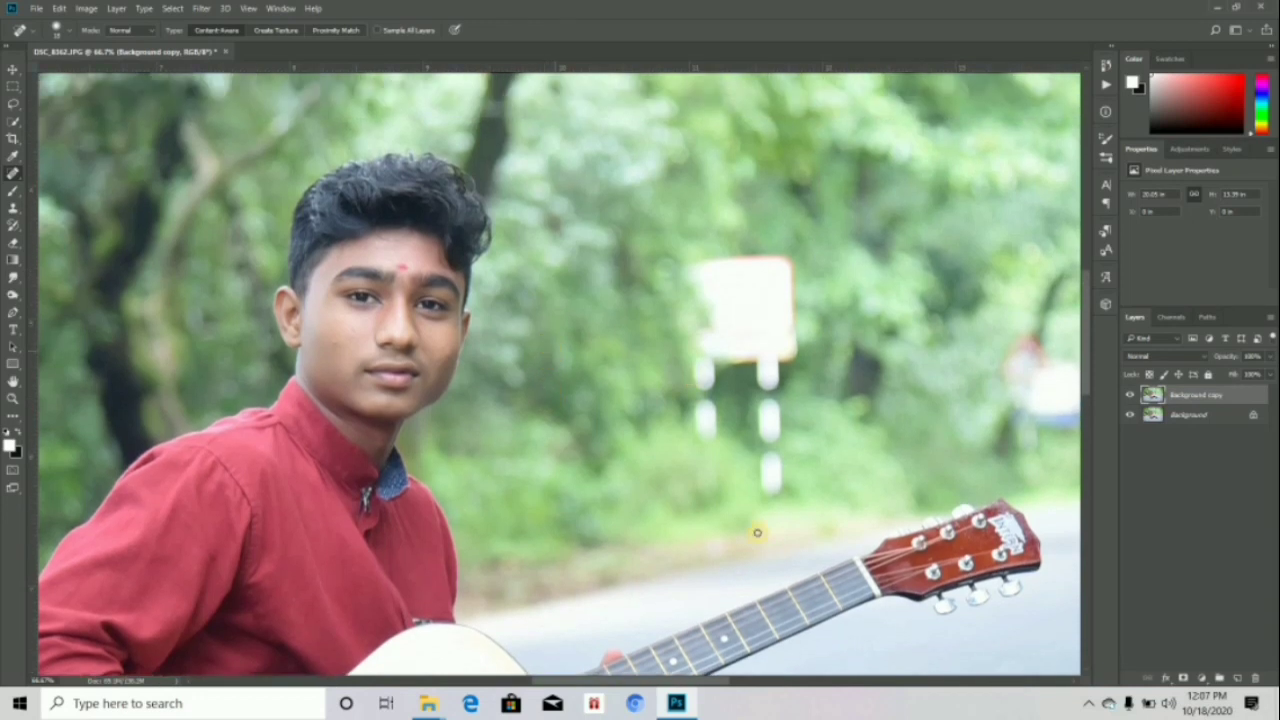
pyautogui.moveTo(600, 678); pyautogui.dragTo(539, 675)
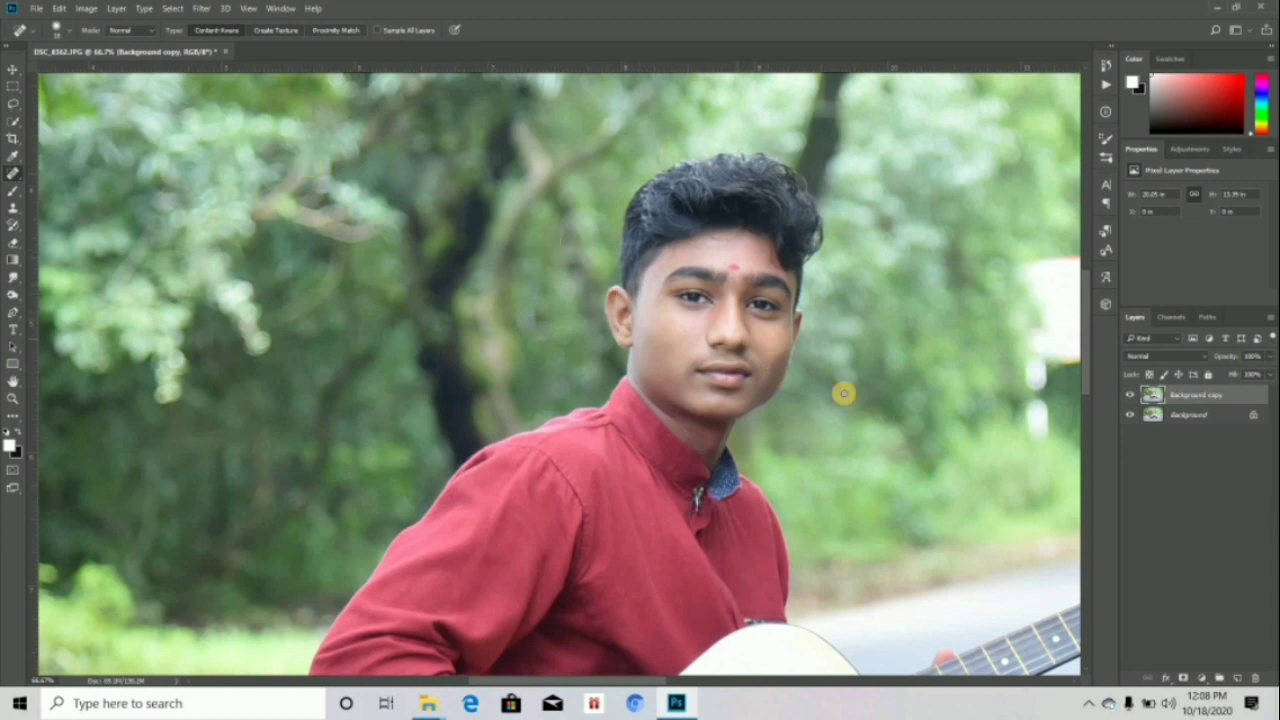
pyautogui.hotkey('ctrl', '-')
pyautogui.hotkey('ctrl', '-')
pyautogui.hotkey('ctrl', '-')
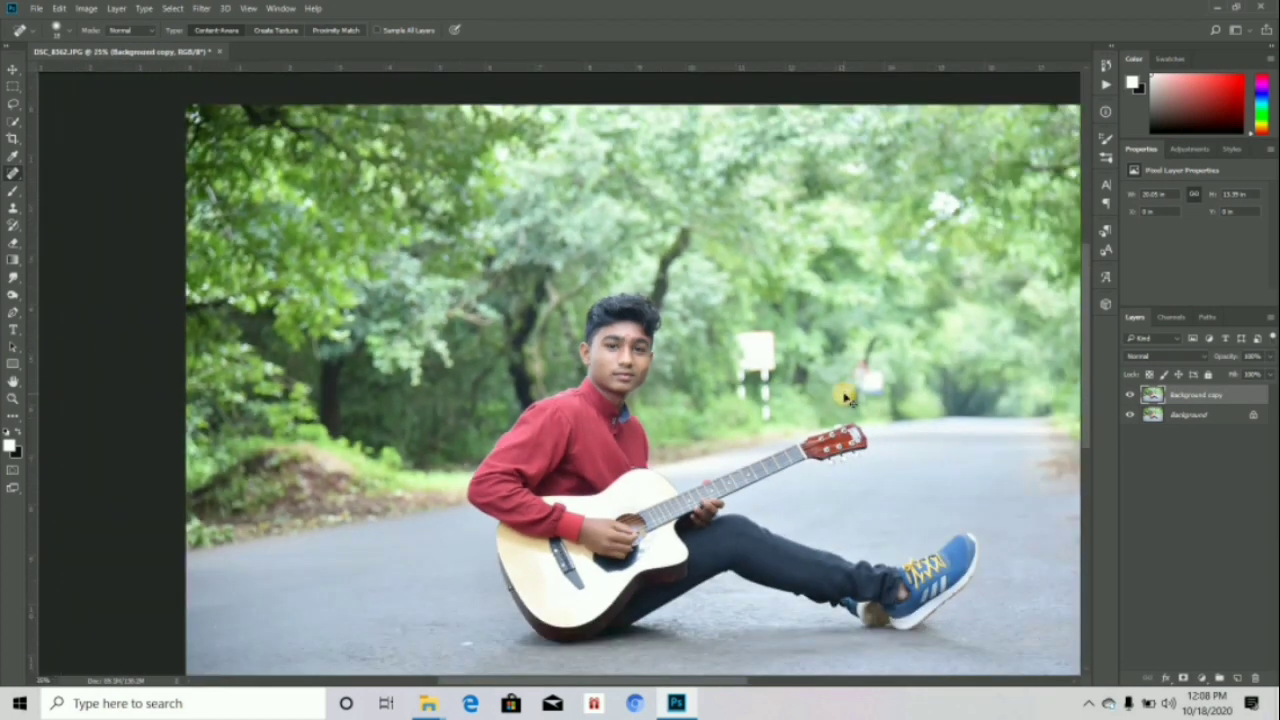
pyautogui.hotkey('ctrl', '0')
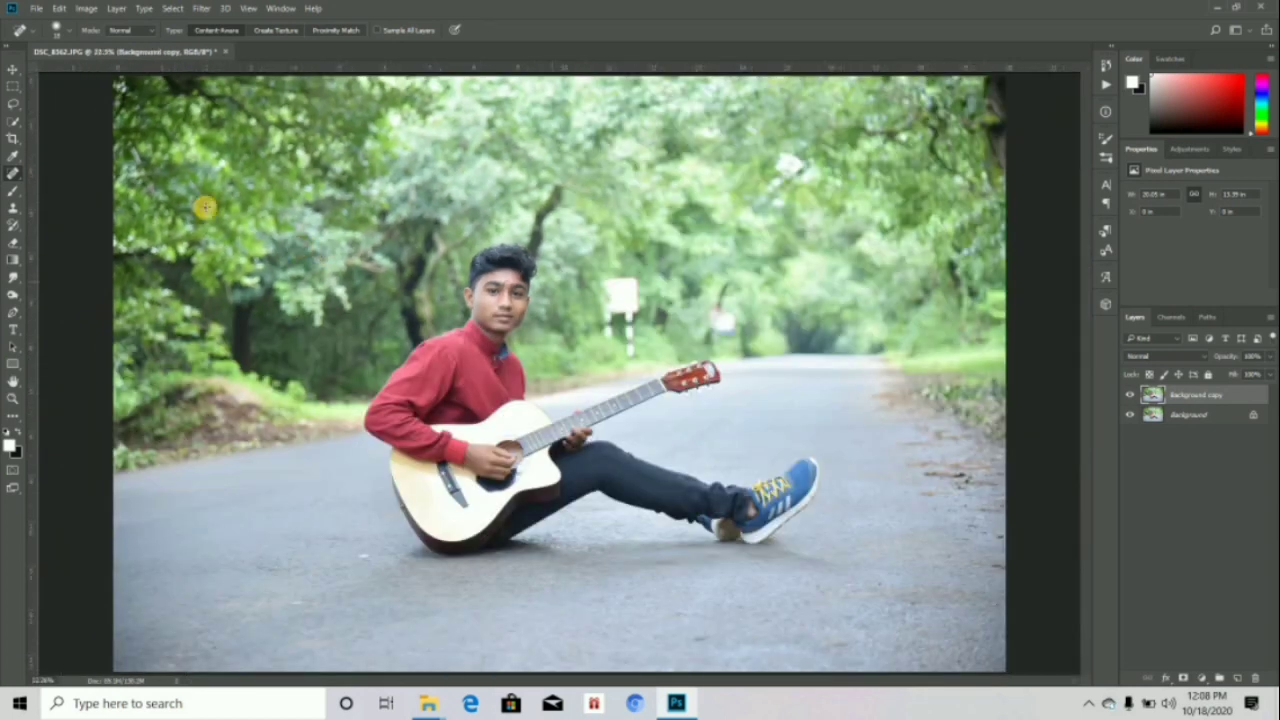
# - Apply the Imagenomic Portraiture filter to the Background copy layer with its preset settings
pyautogui.click(200, 10)
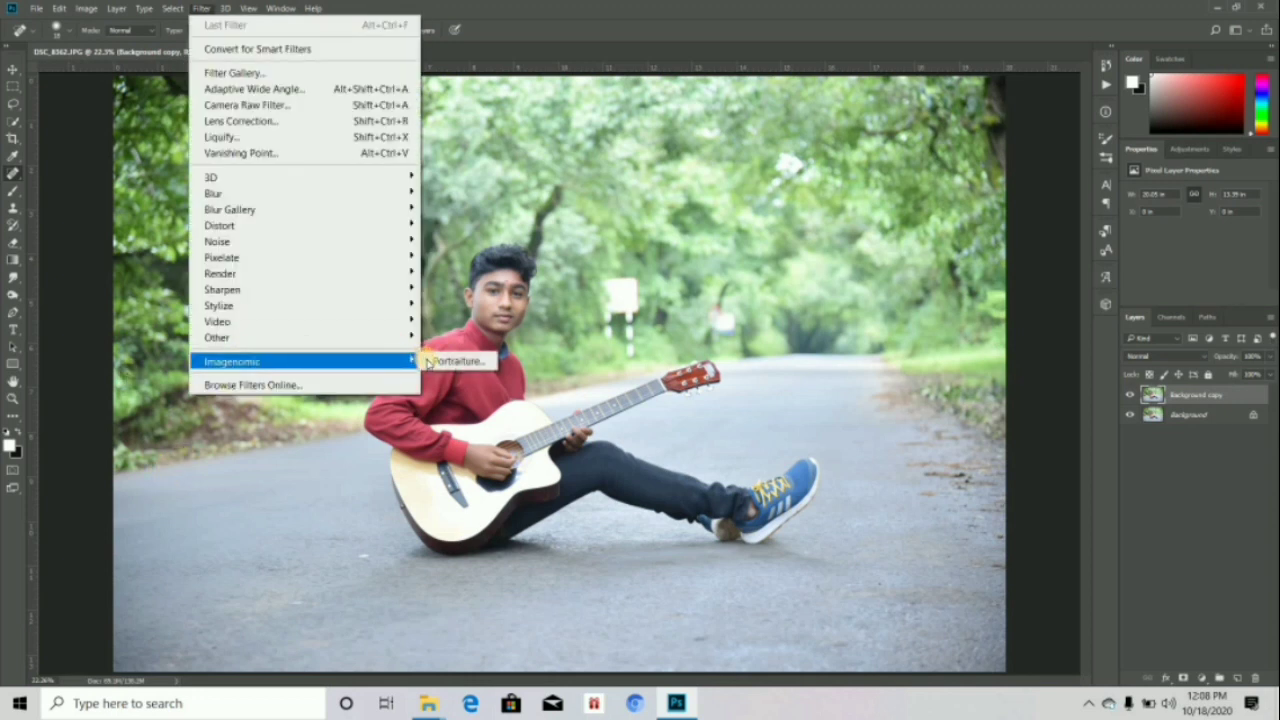
pyautogui.click(430, 361)
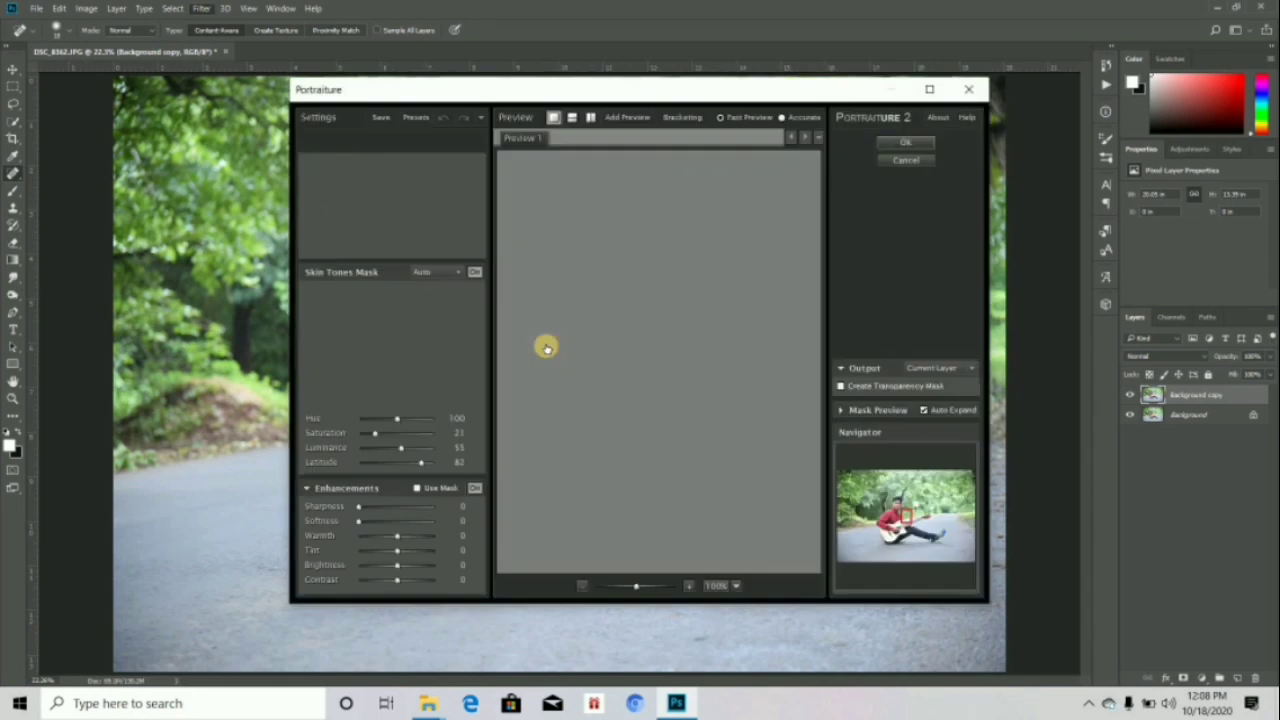
pyautogui.click(911, 145)
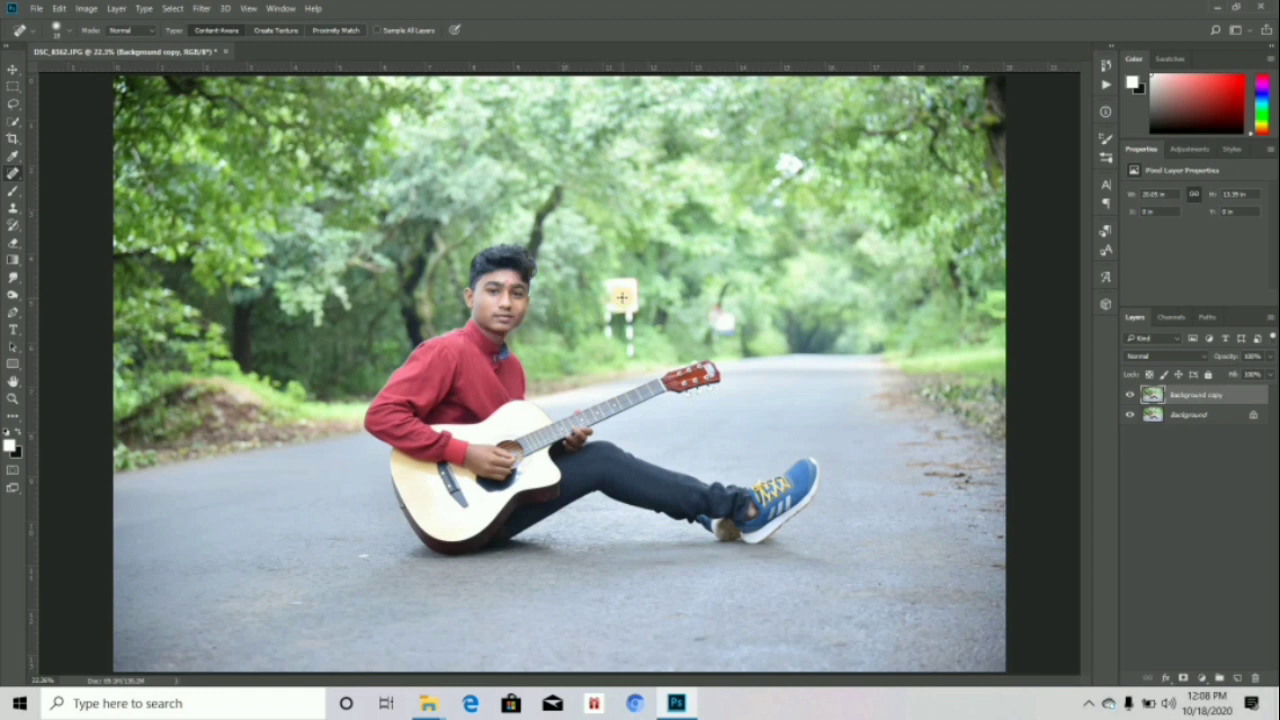
# - Compare the smoothed face with the original up close by toggling the Background copy layer's visibility
pyautogui.hotkey('ctrl', '+')
pyautogui.hotkey('ctrl', '+')
pyautogui.hotkey('ctrl', '+')
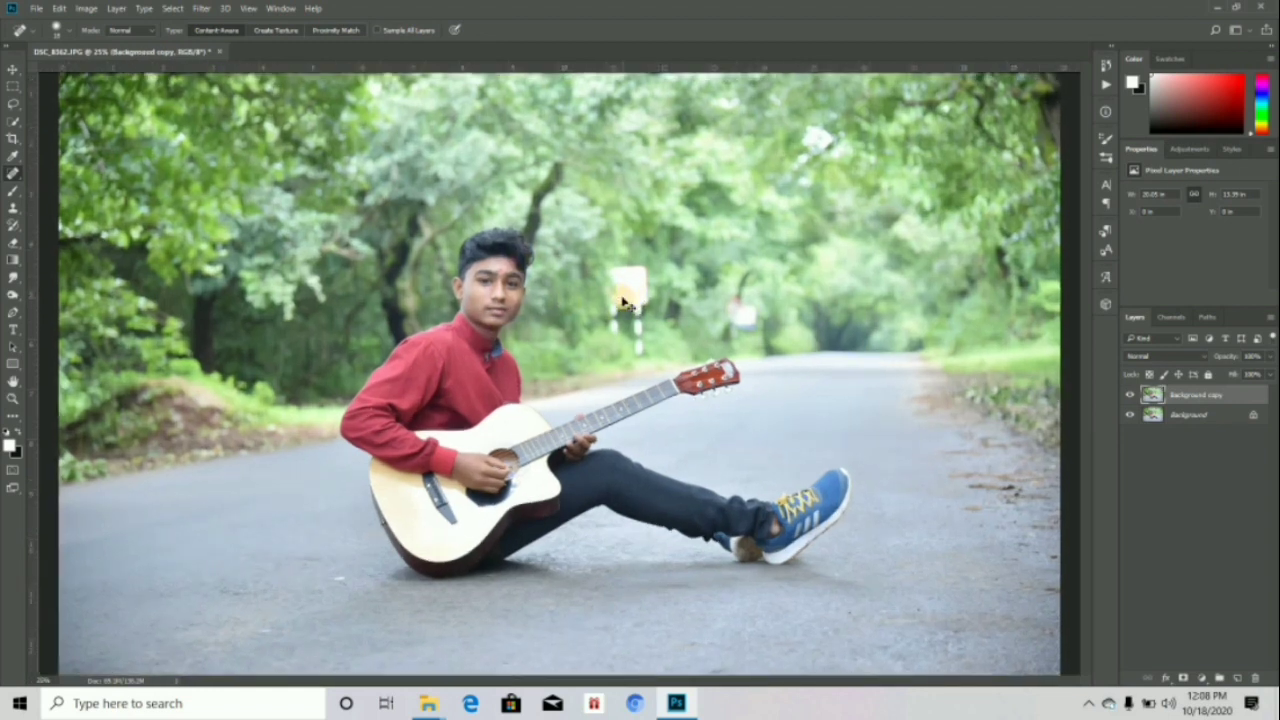
pyautogui.hotkey('ctrl', '+')
pyautogui.hotkey('ctrl', '+')
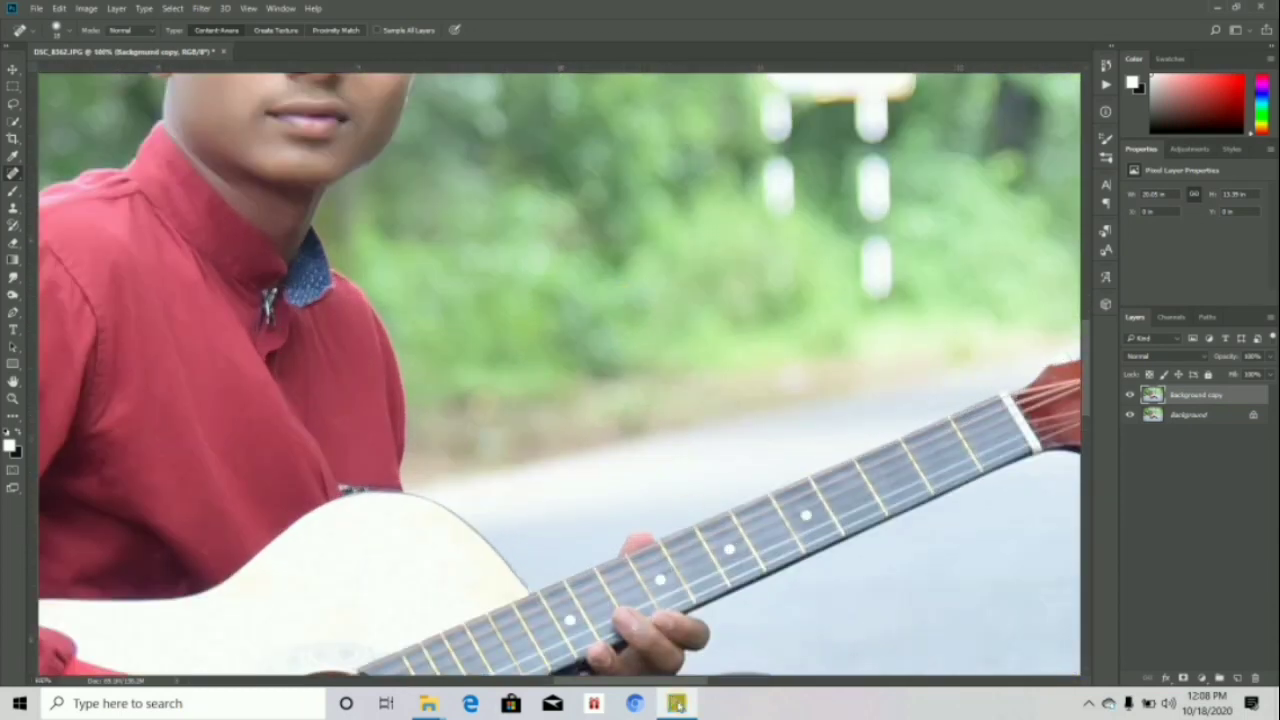
pyautogui.hscroll(-5, 643, 509)
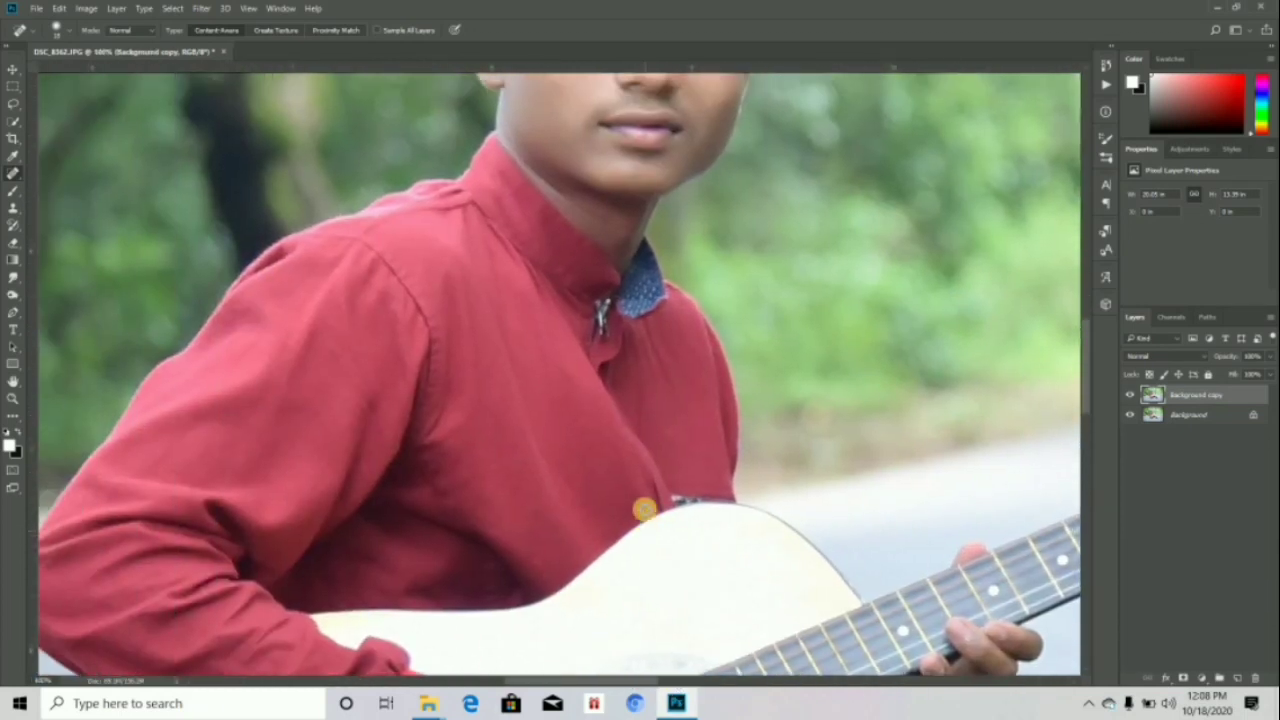
pyautogui.scroll(4, 643, 509)
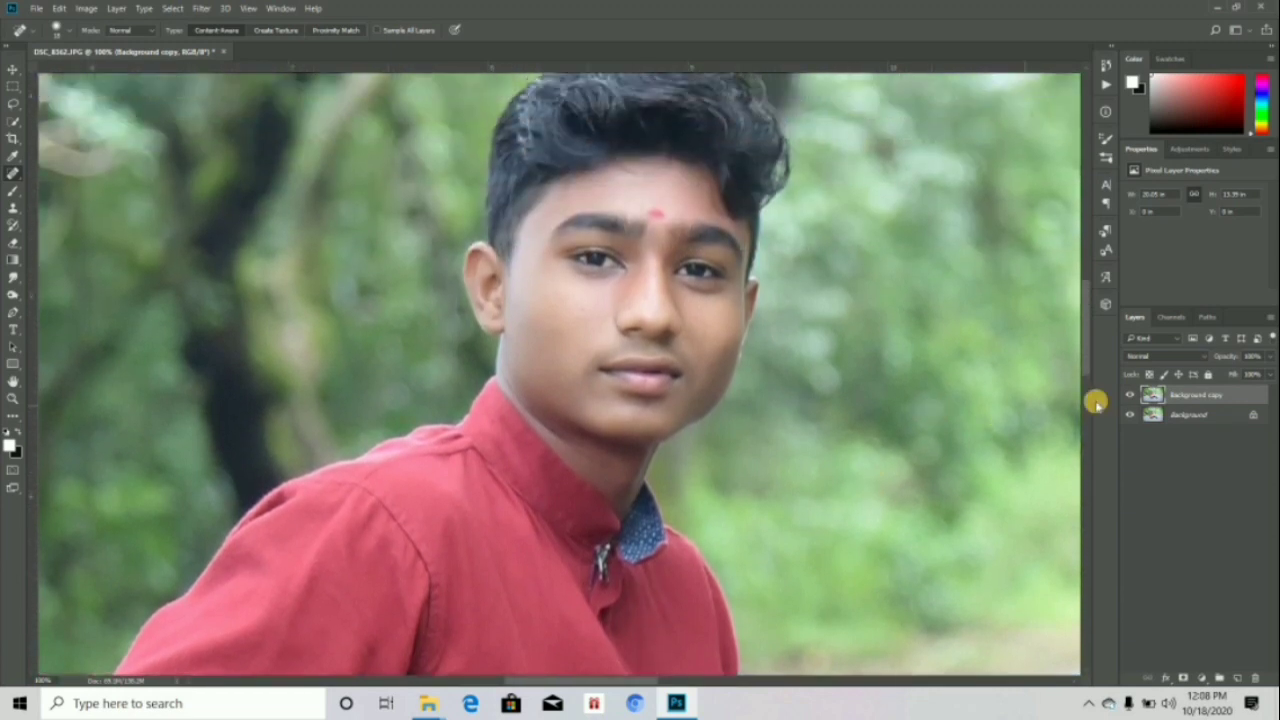
pyautogui.click(1128, 395)
pyautogui.click(1128, 395)
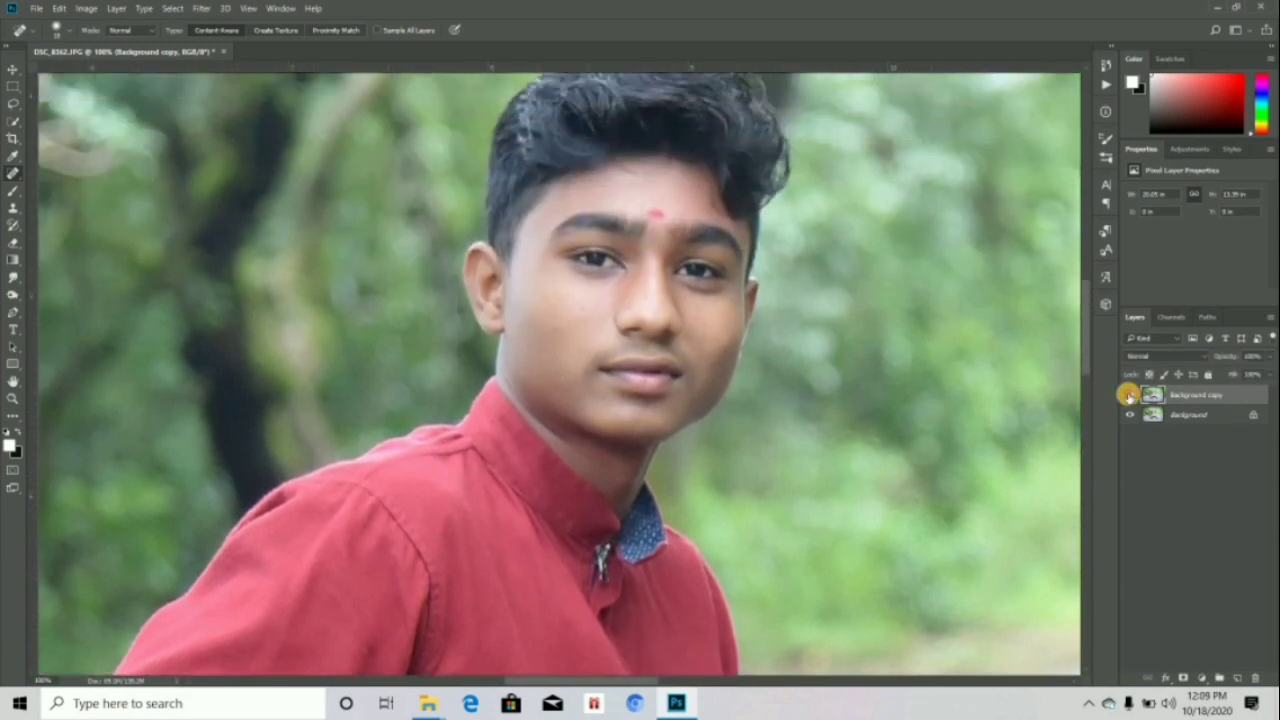
pyautogui.click(1128, 395)
pyautogui.click(1128, 395)
pyautogui.click(1128, 395)
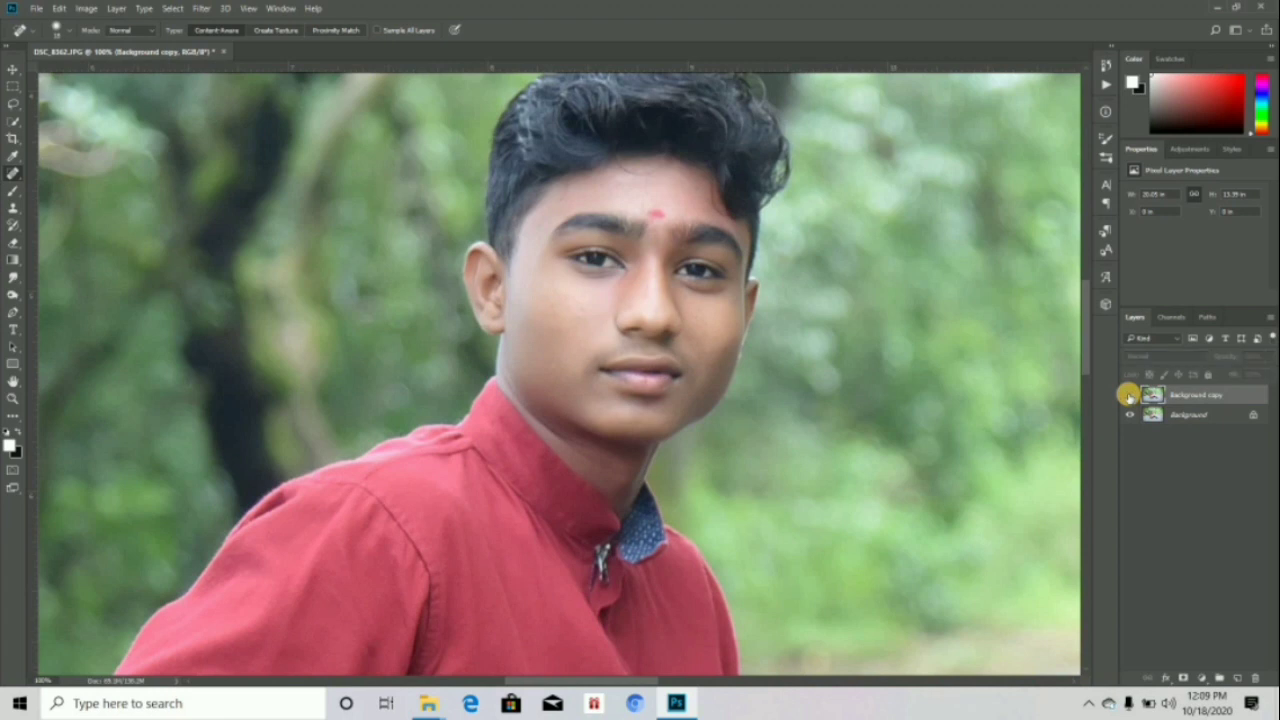
pyautogui.click(1128, 395)
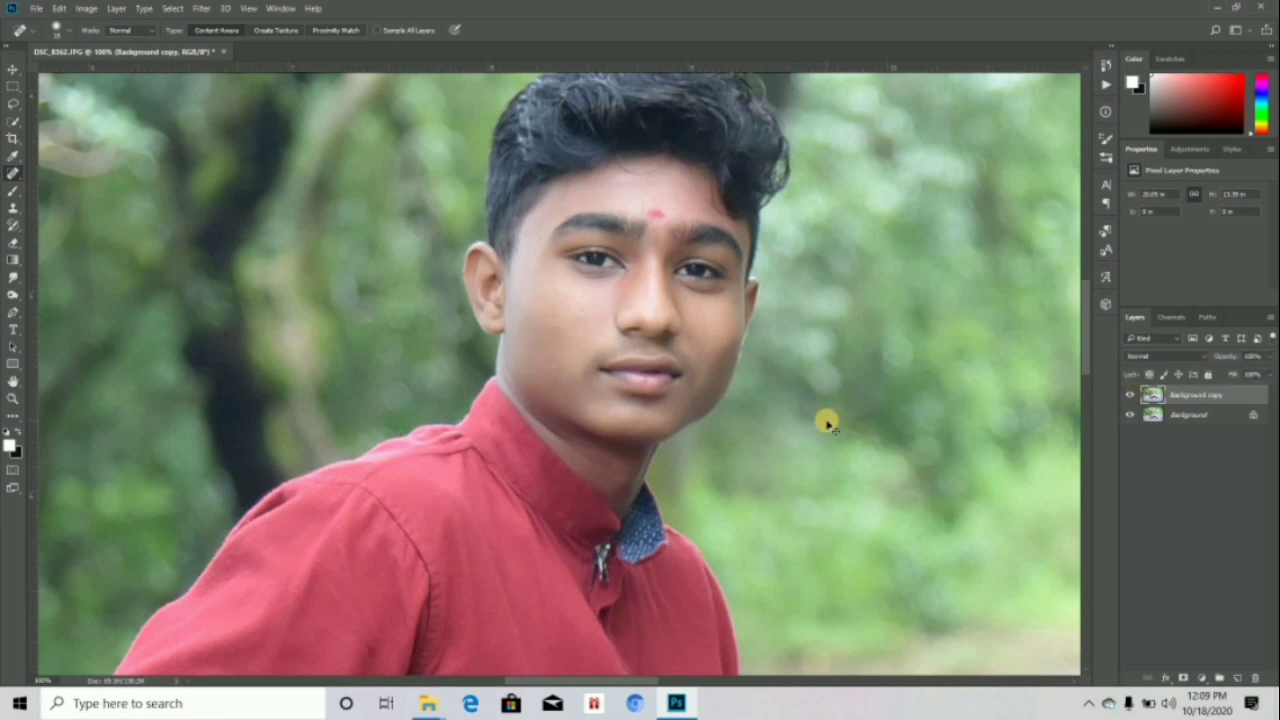
pyautogui.hotkey('ctrl', '0')
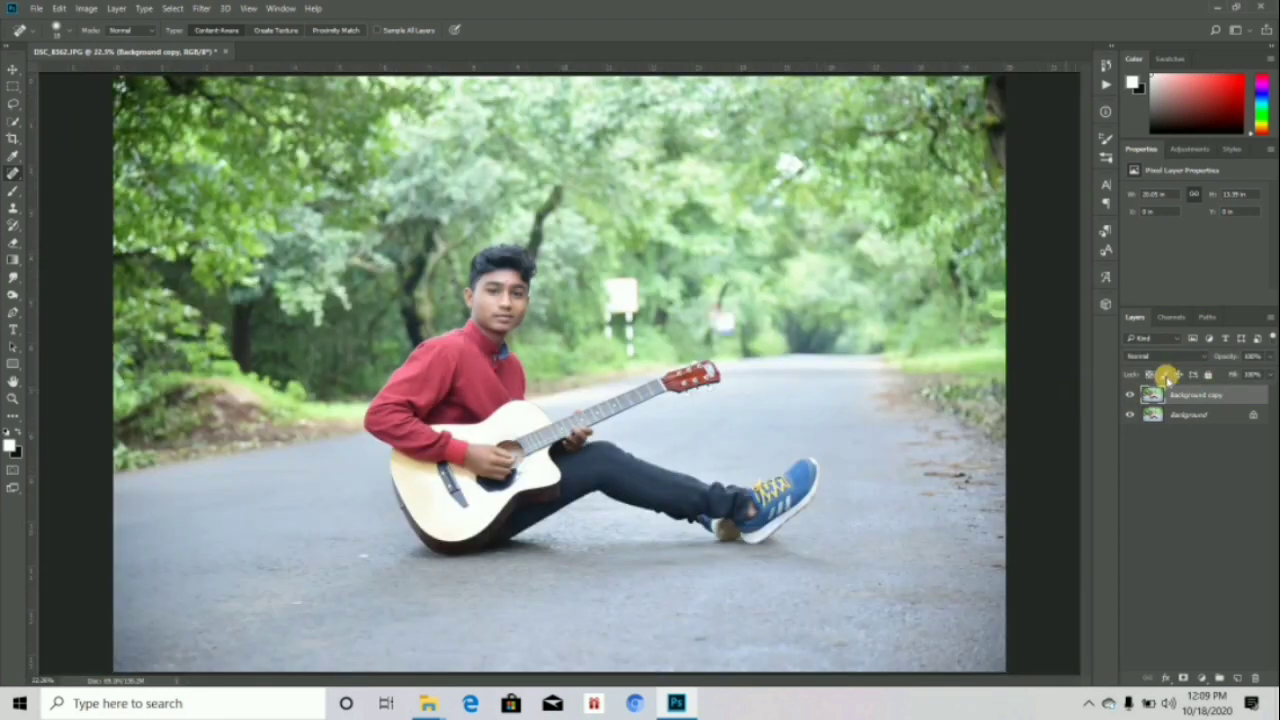
# - Duplicate the Background copy layer and add a Channel Mixer adjustment layer above the duplicate
pyautogui.moveTo(1188, 393); pyautogui.dragTo(1236, 679)
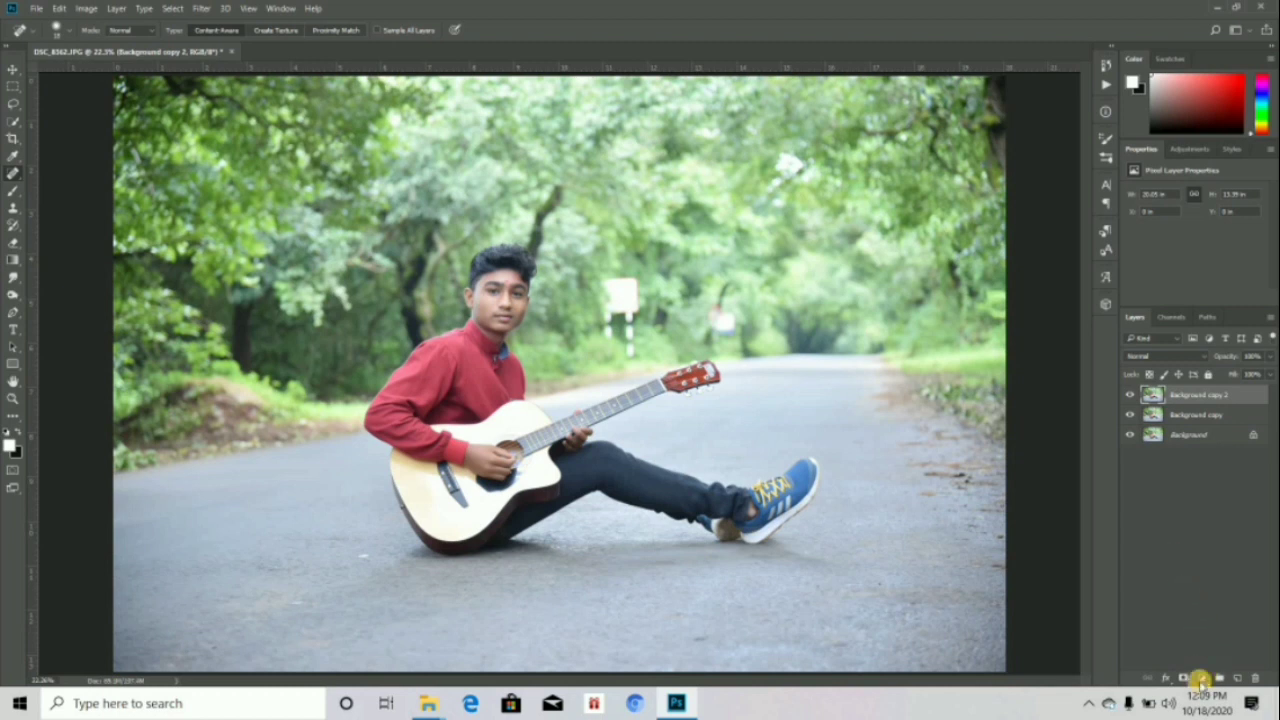
pyautogui.click(1201, 678)
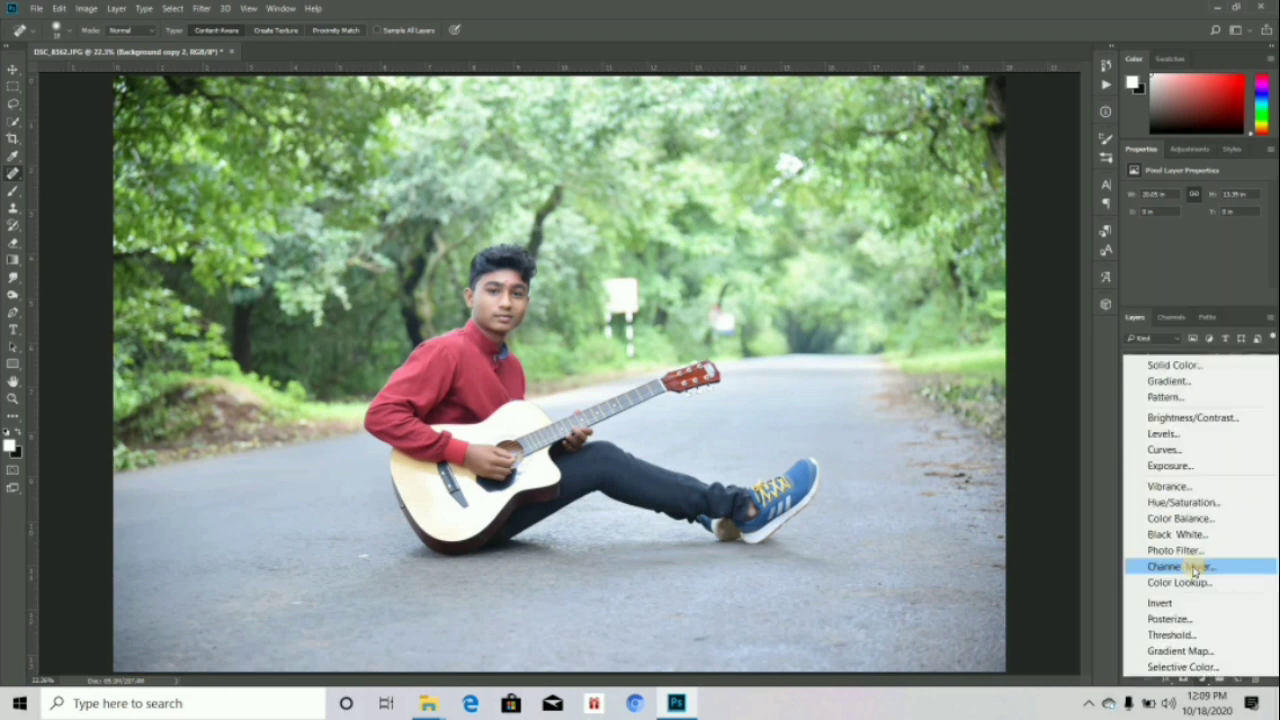
pyautogui.click(1195, 567)
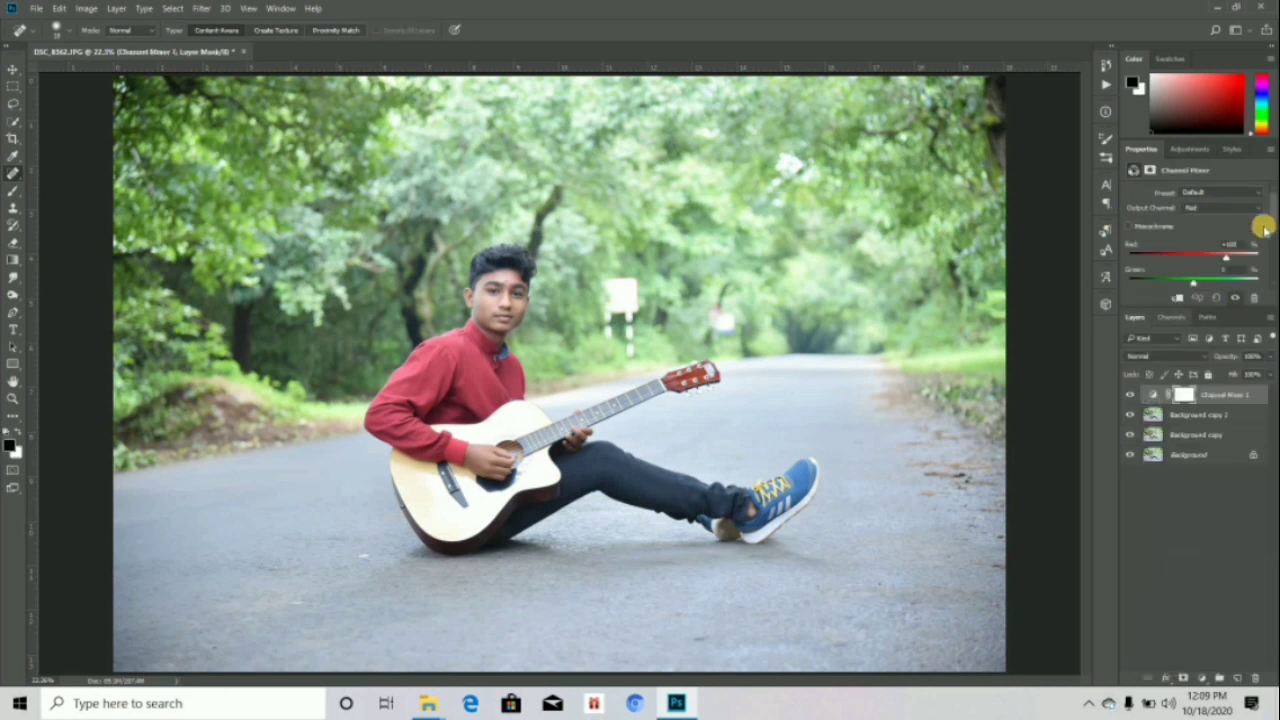
# - In the Channel Mixer's Blue output channel, set Red to -80%, Green to +200% and Blue to -25%
pyautogui.click(1200, 206)
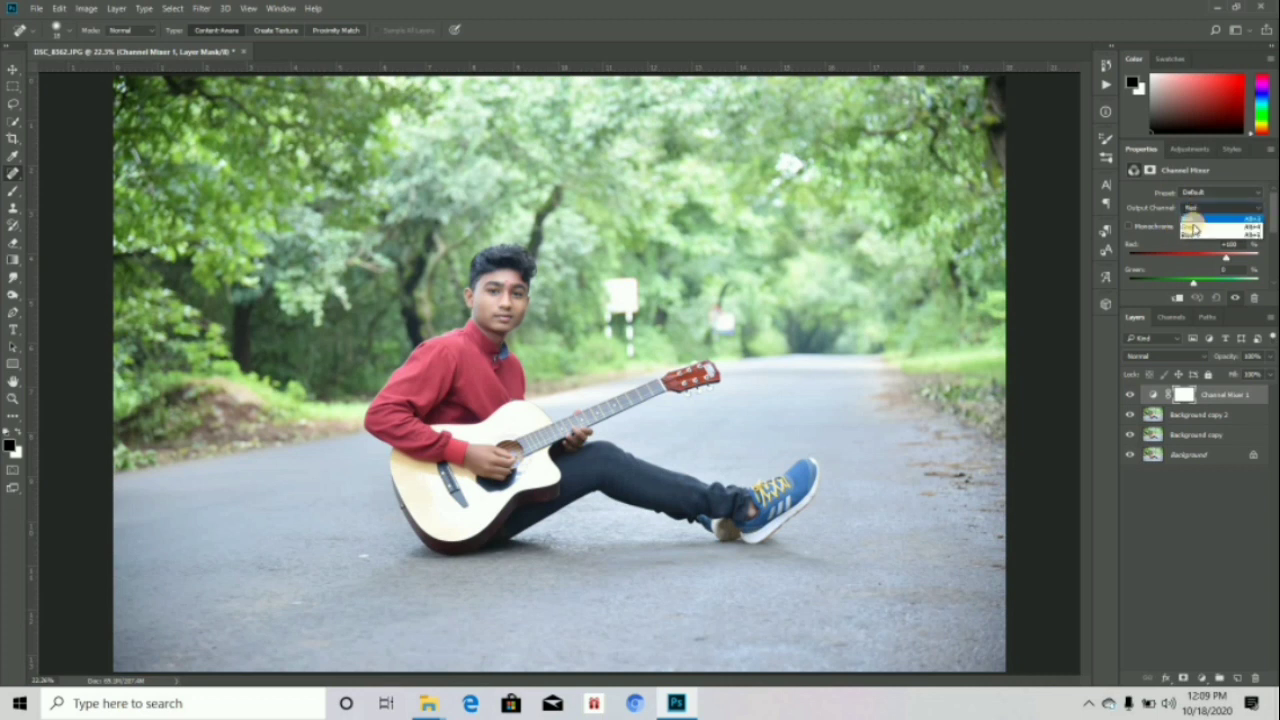
pyautogui.click(1192, 234)
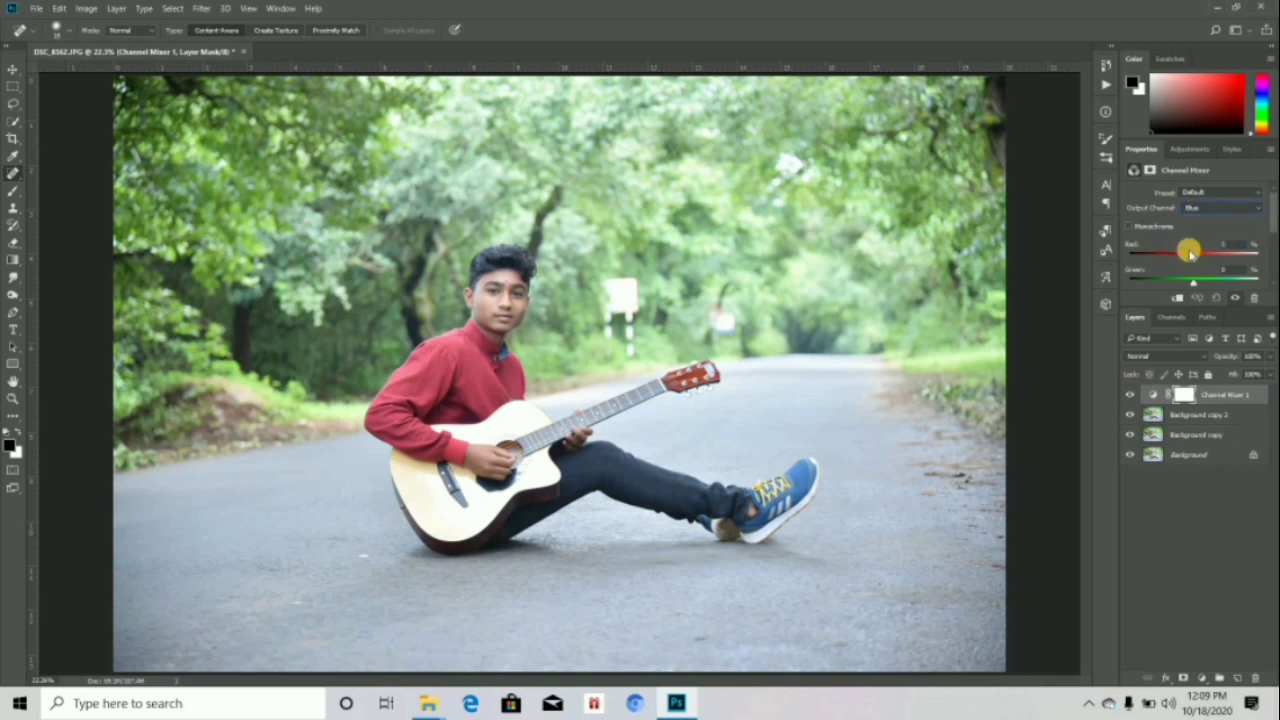
pyautogui.moveTo(1195, 258); pyautogui.dragTo(1171, 257)
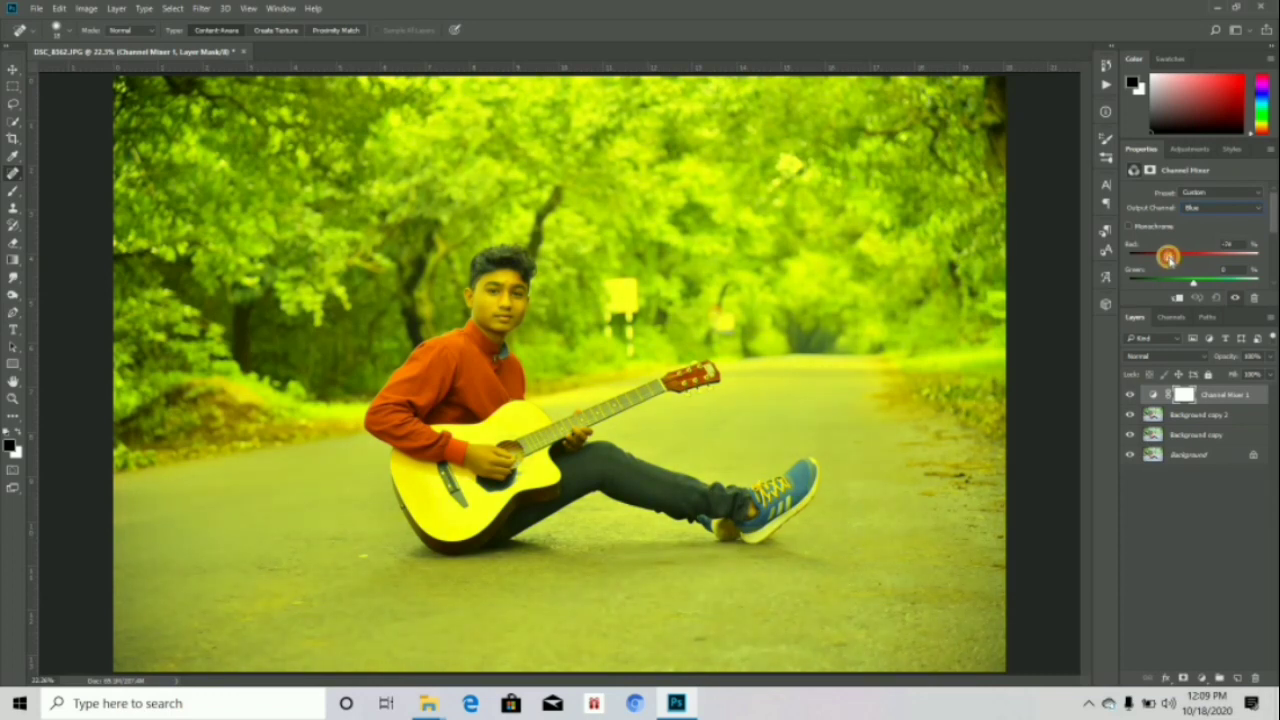
pyautogui.scroll(-1, 1180, 244)
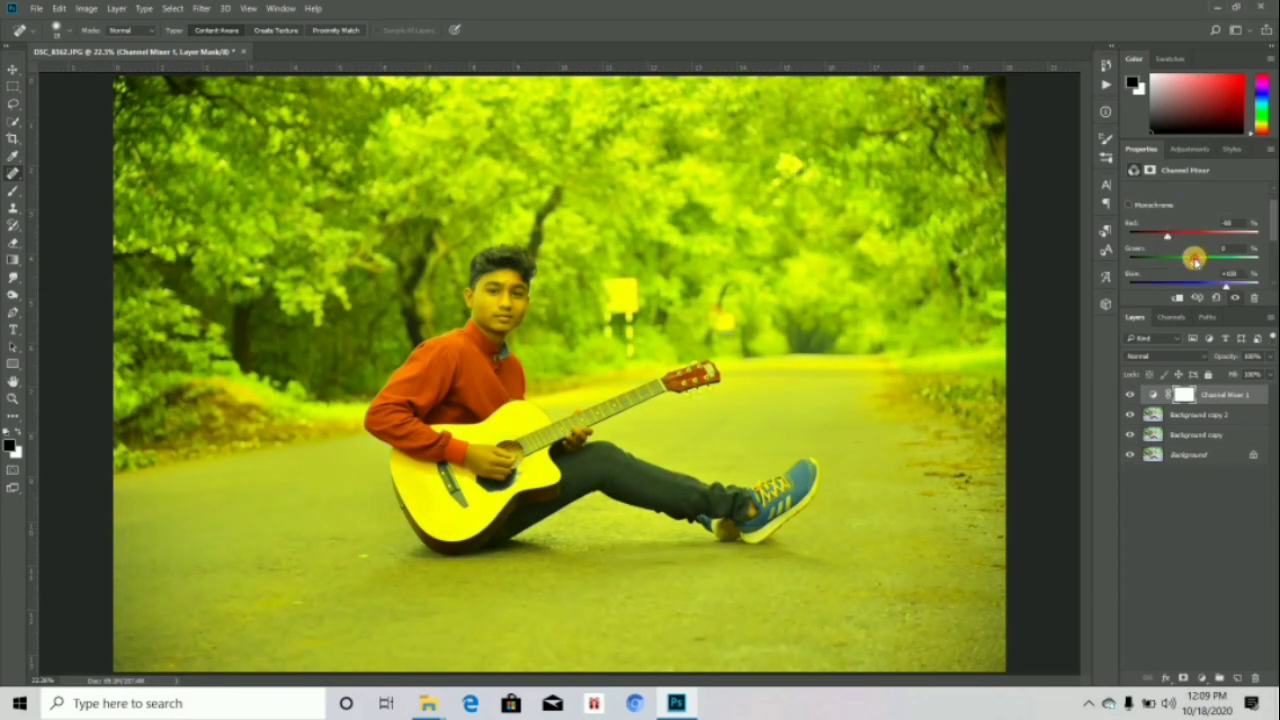
pyautogui.moveTo(1195, 259)
pyautogui.mouseDown()
pyautogui.moveTo(1266, 261)
pyautogui.moveTo(1190, 259)
pyautogui.mouseUp()
pyautogui.scroll(-1, 1254, 255)
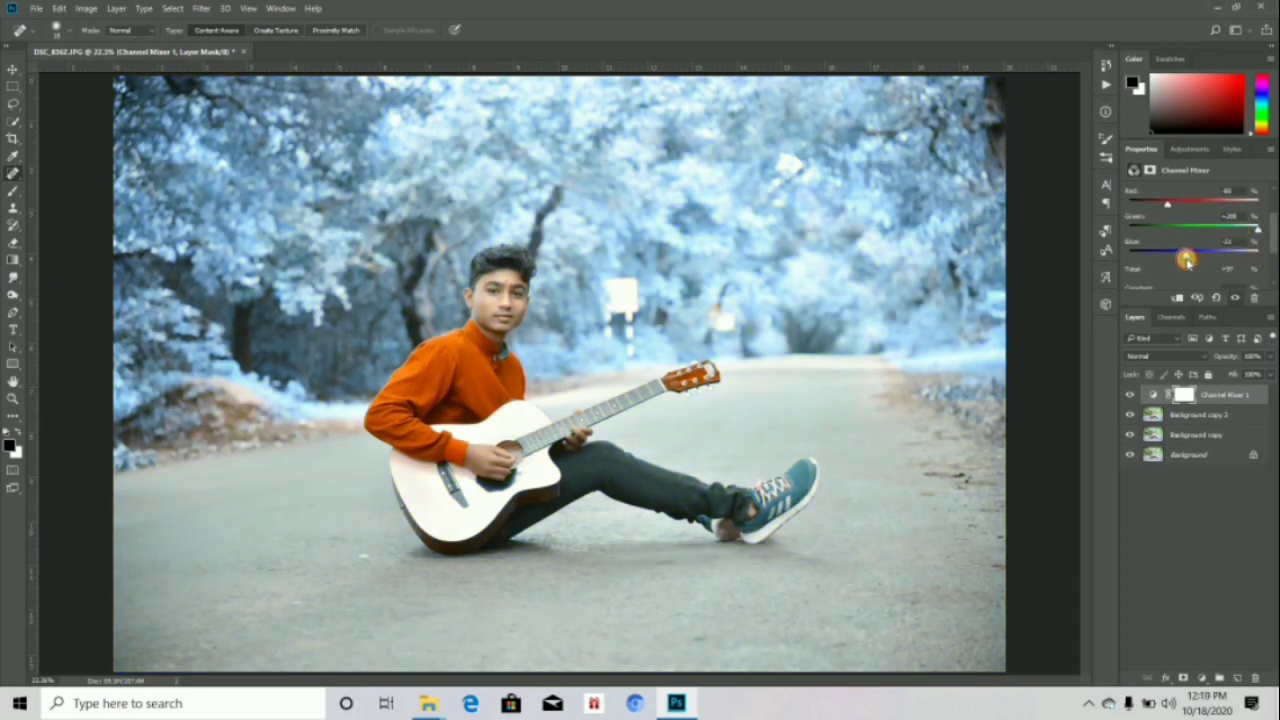
pyautogui.moveTo(1183, 260); pyautogui.dragTo(1185, 259)
# - Set the Channel Mixer layer's blend mode to Lighten
pyautogui.click(1149, 352)
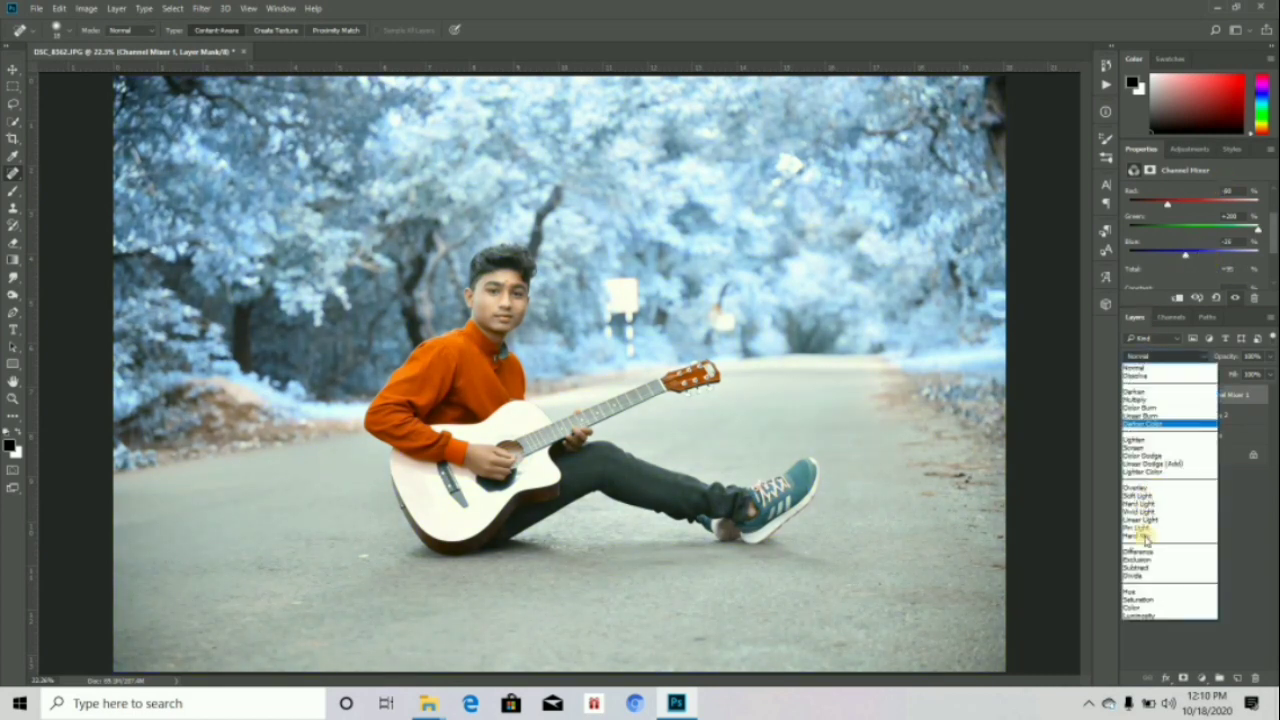
pyautogui.click(1139, 448)
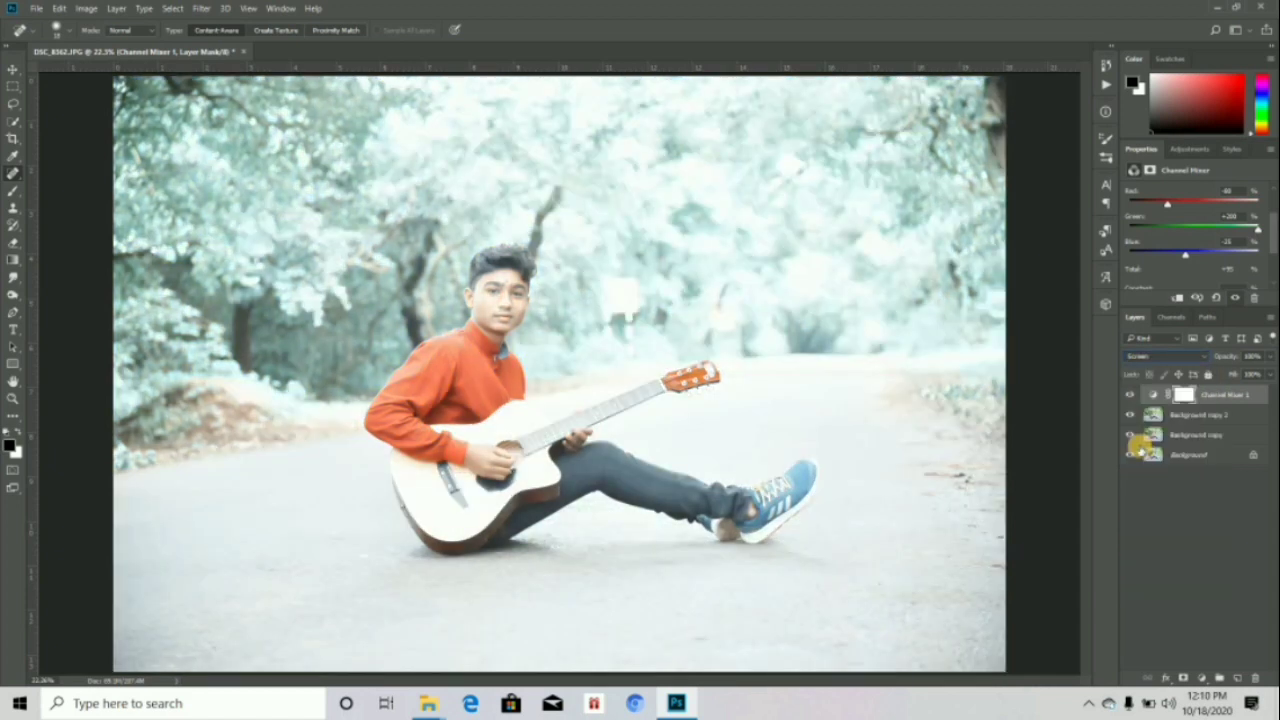
pyautogui.click(1134, 357)
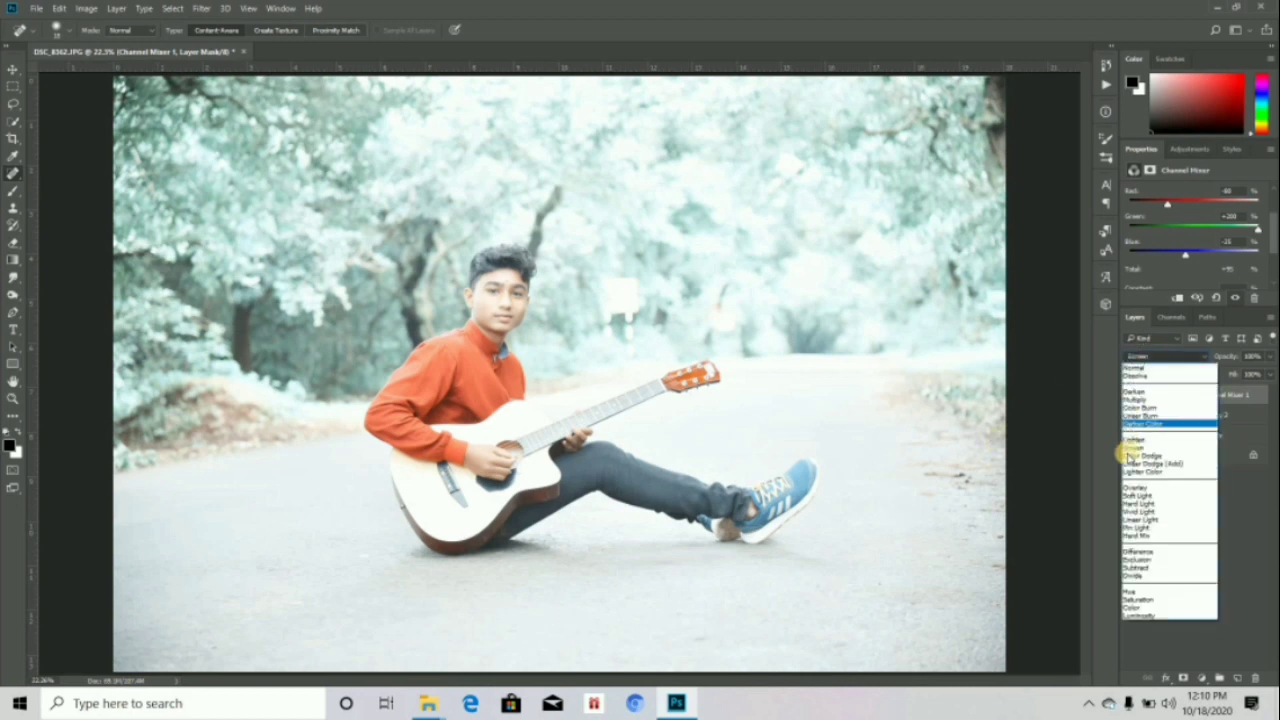
pyautogui.click(1137, 440)
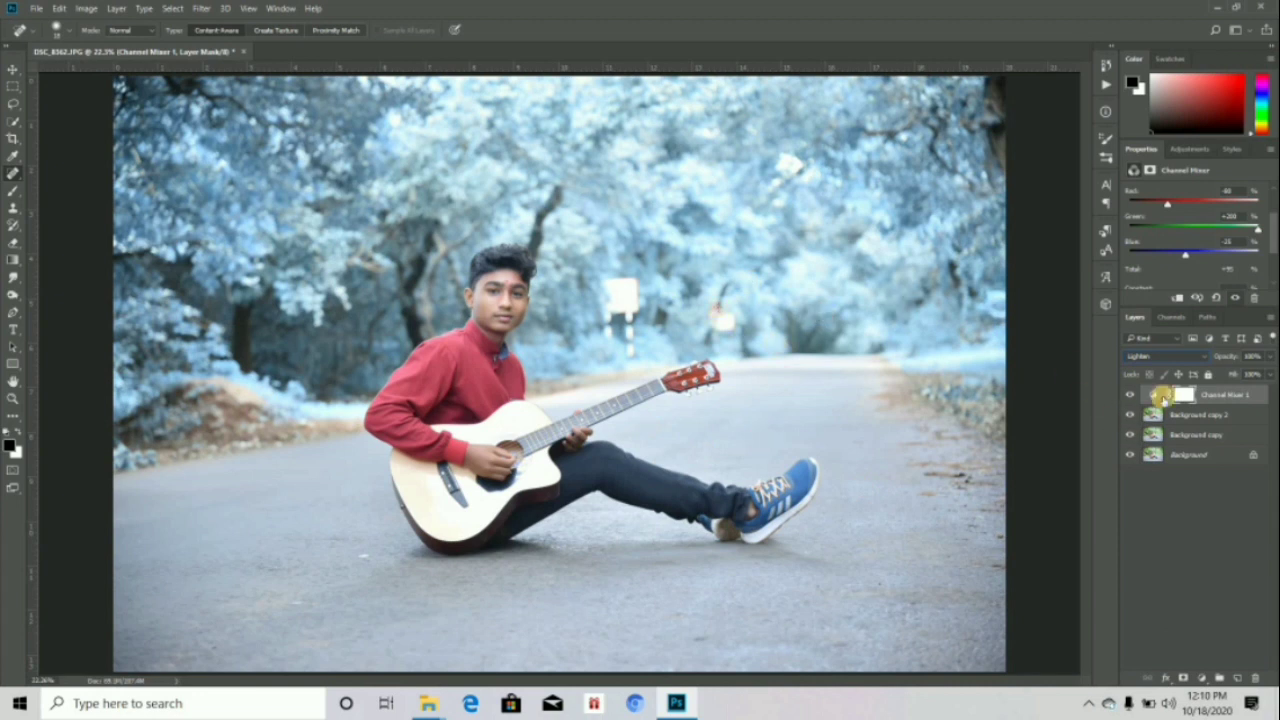
# - Merge the Channel Mixer adjustment down into the layer below it and duplicate the merged layer
pyautogui.rightClick(1210, 393)
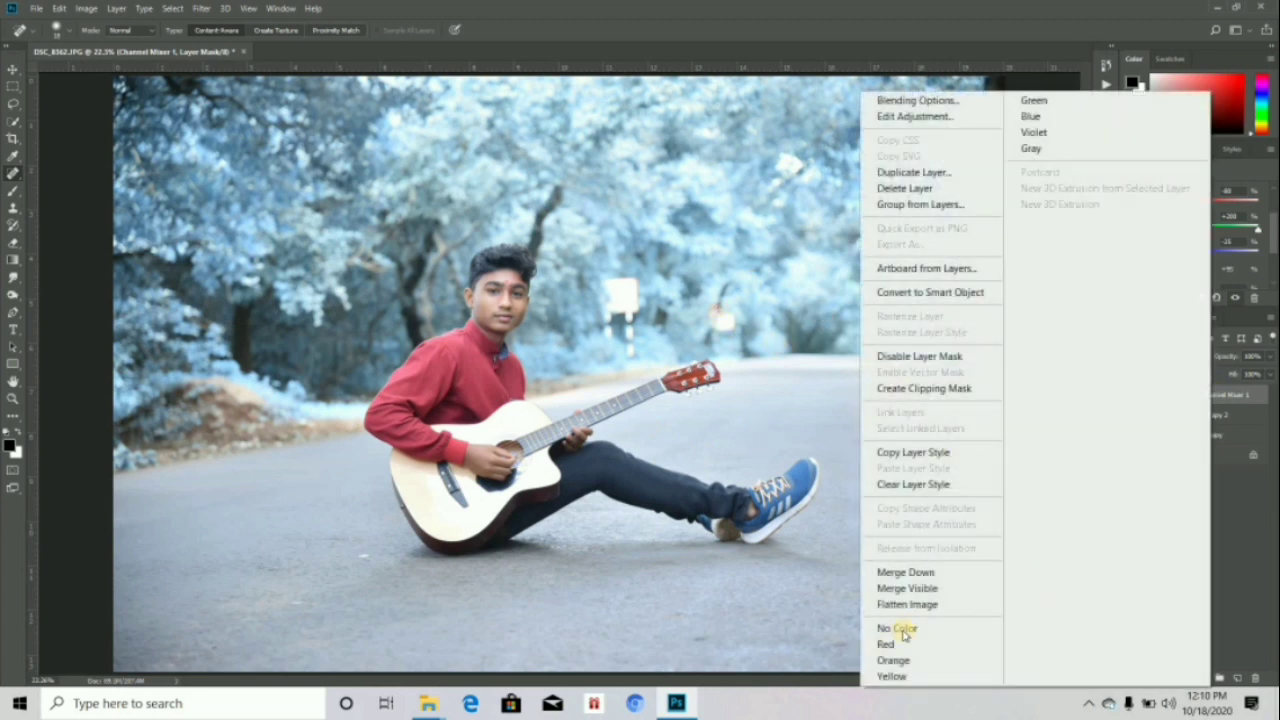
pyautogui.click(917, 571)
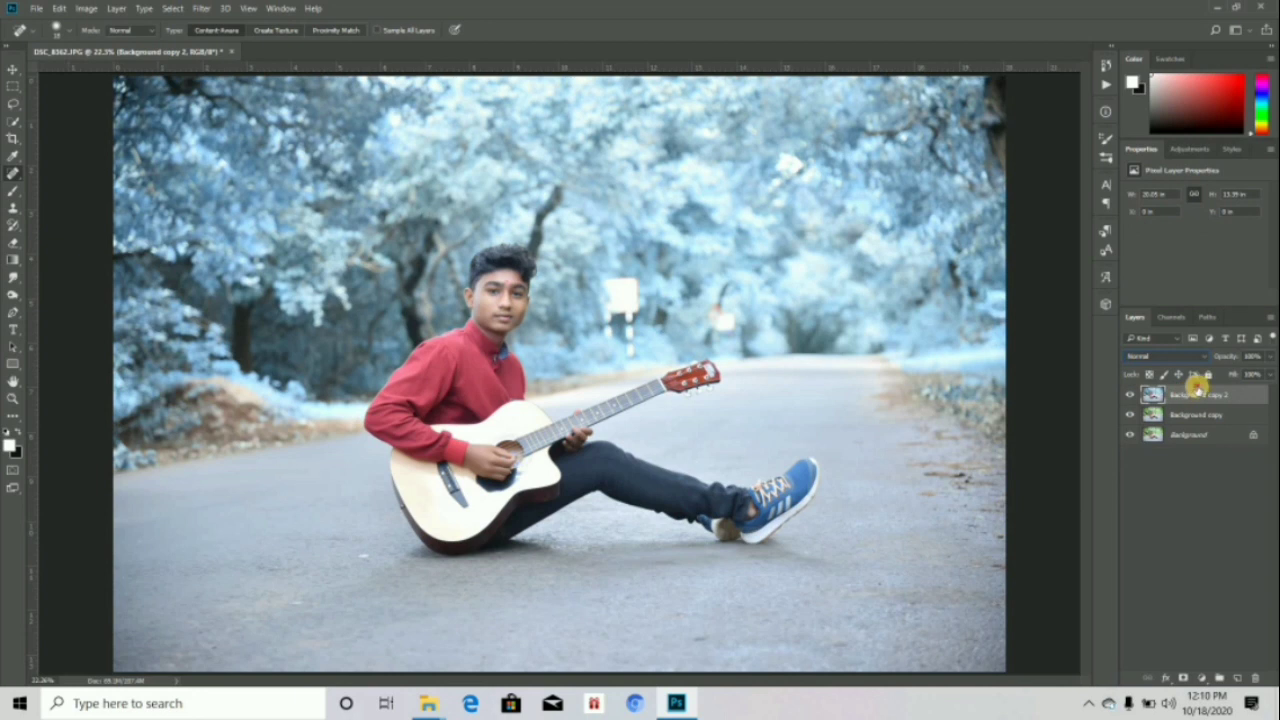
pyautogui.moveTo(1196, 392); pyautogui.dragTo(1237, 676)
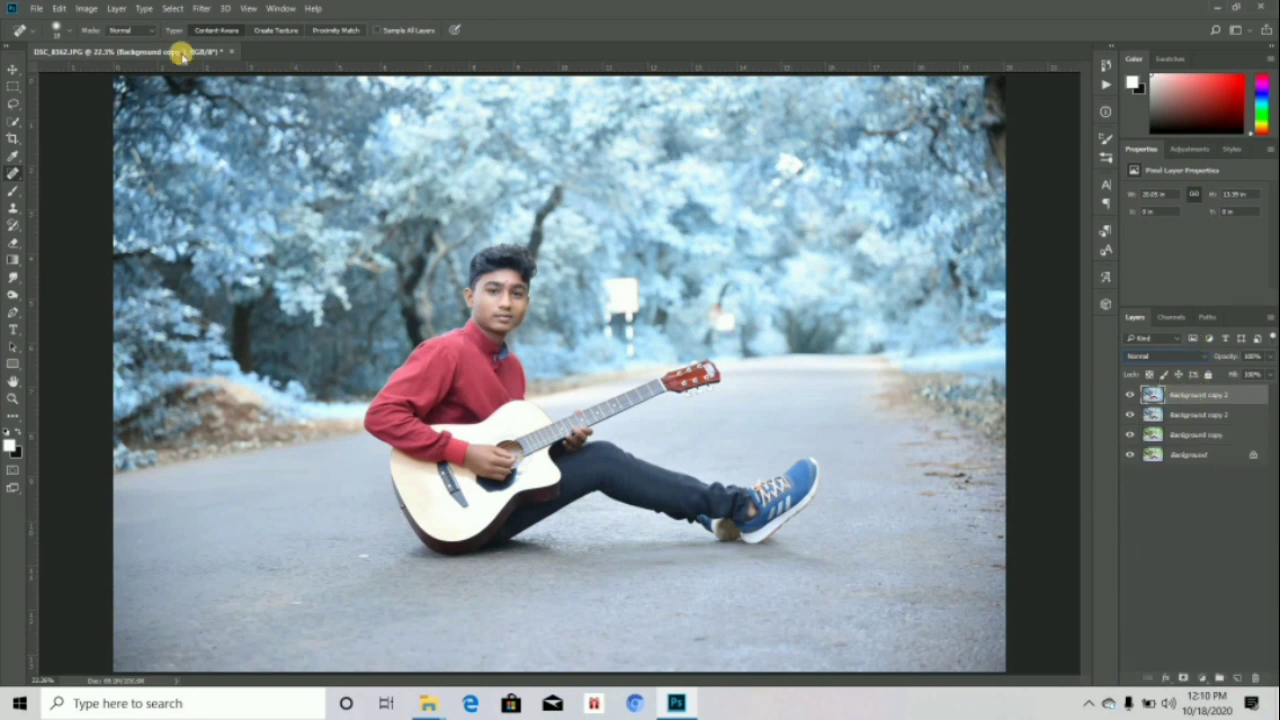
# - Open the Camera Raw Filter on the new duplicate, apply the Auto tone adjustments and set Exposure to -0.25
pyautogui.click(198, 8)
pyautogui.click(229, 104)
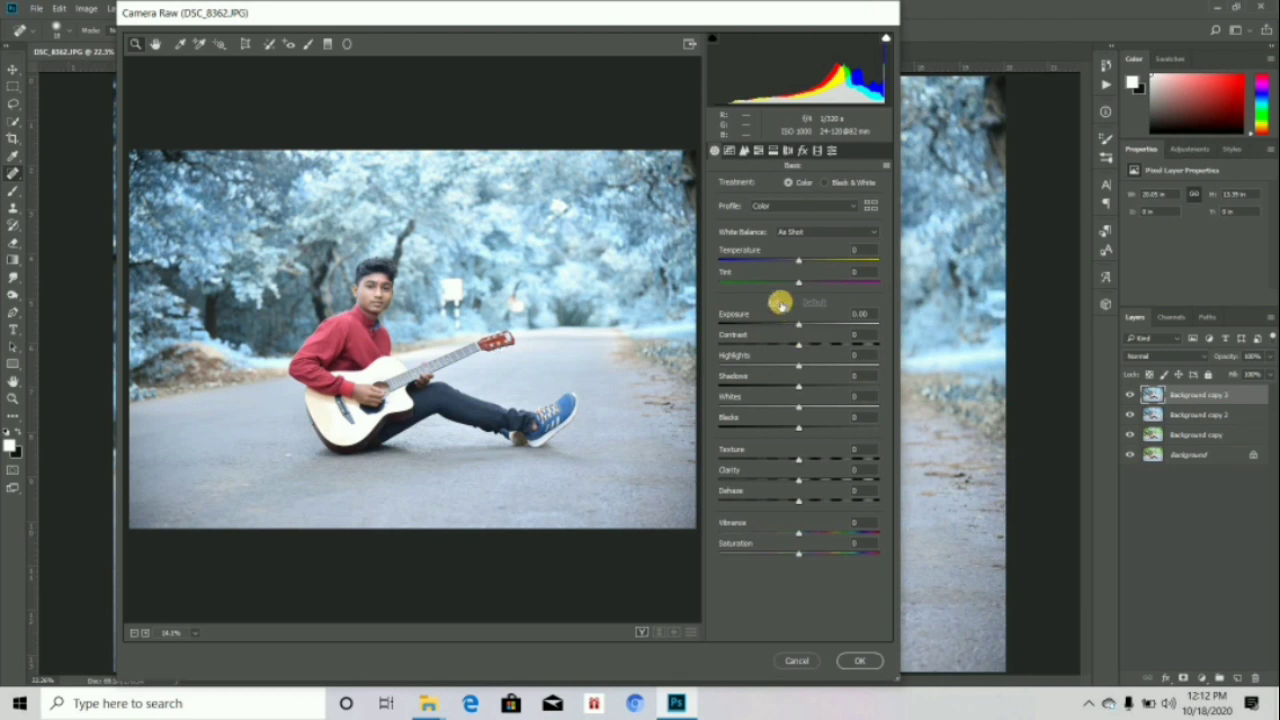
pyautogui.click(779, 302)
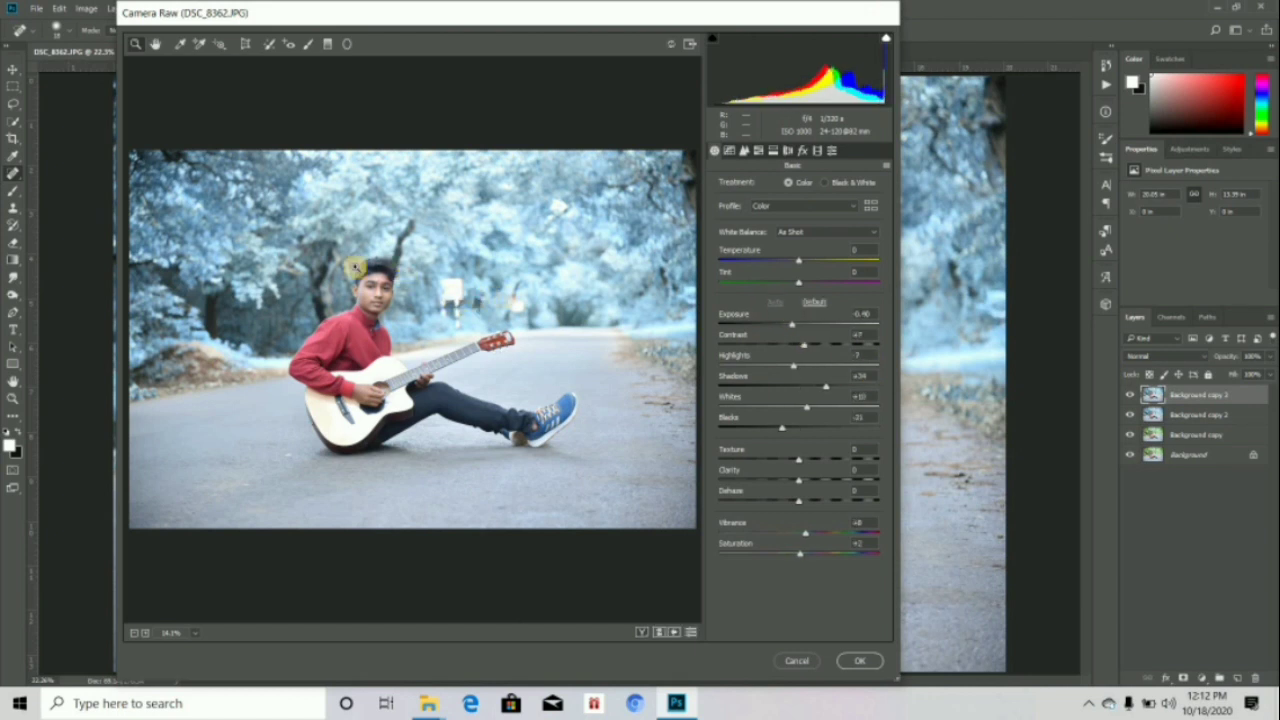
pyautogui.click(795, 325)
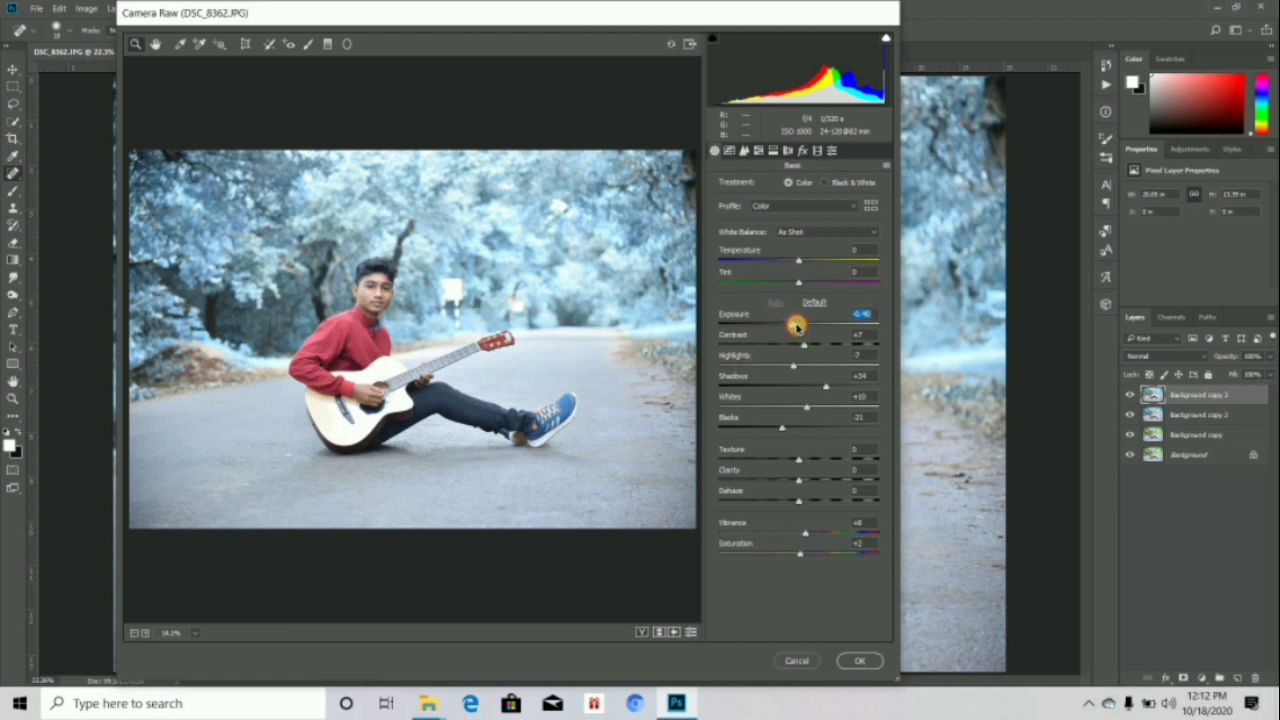
pyautogui.moveTo(797, 325); pyautogui.dragTo(796, 325)
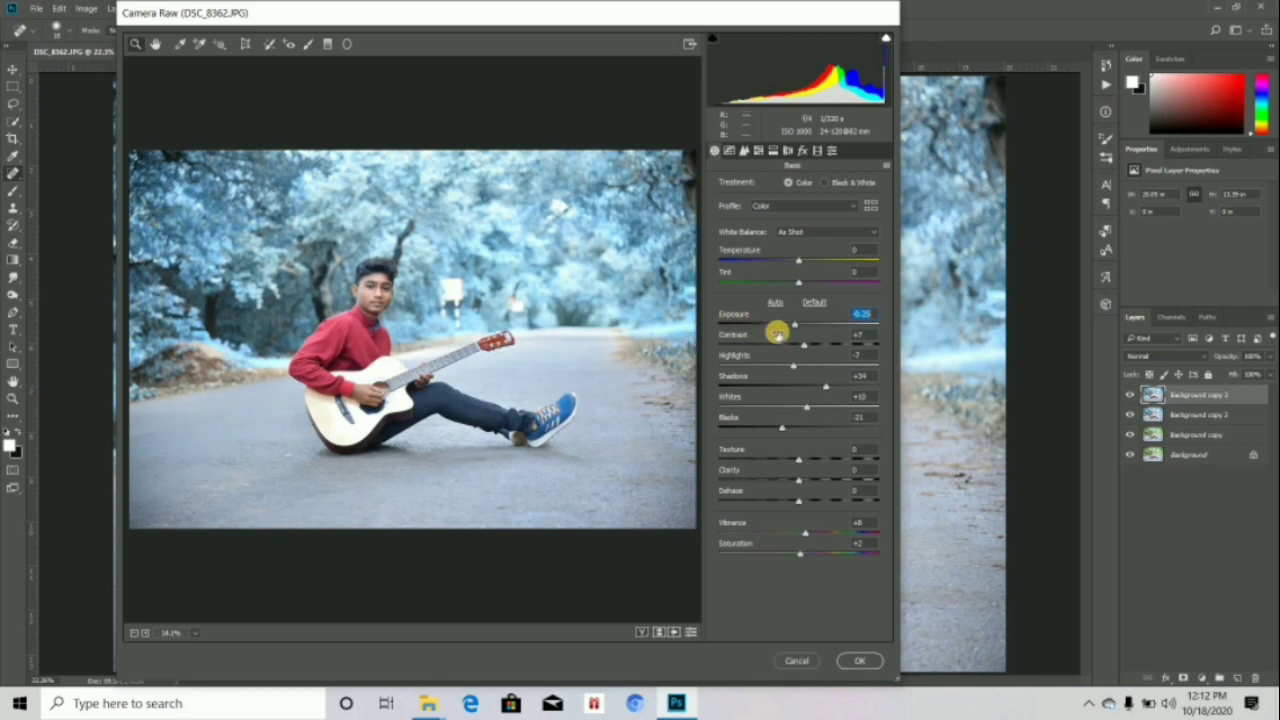
# - Lower Exposure to -0.40 and set the noise reduction to Luminance 8 with Luminance Contrast 5
pyautogui.moveTo(797, 325); pyautogui.dragTo(792, 325)
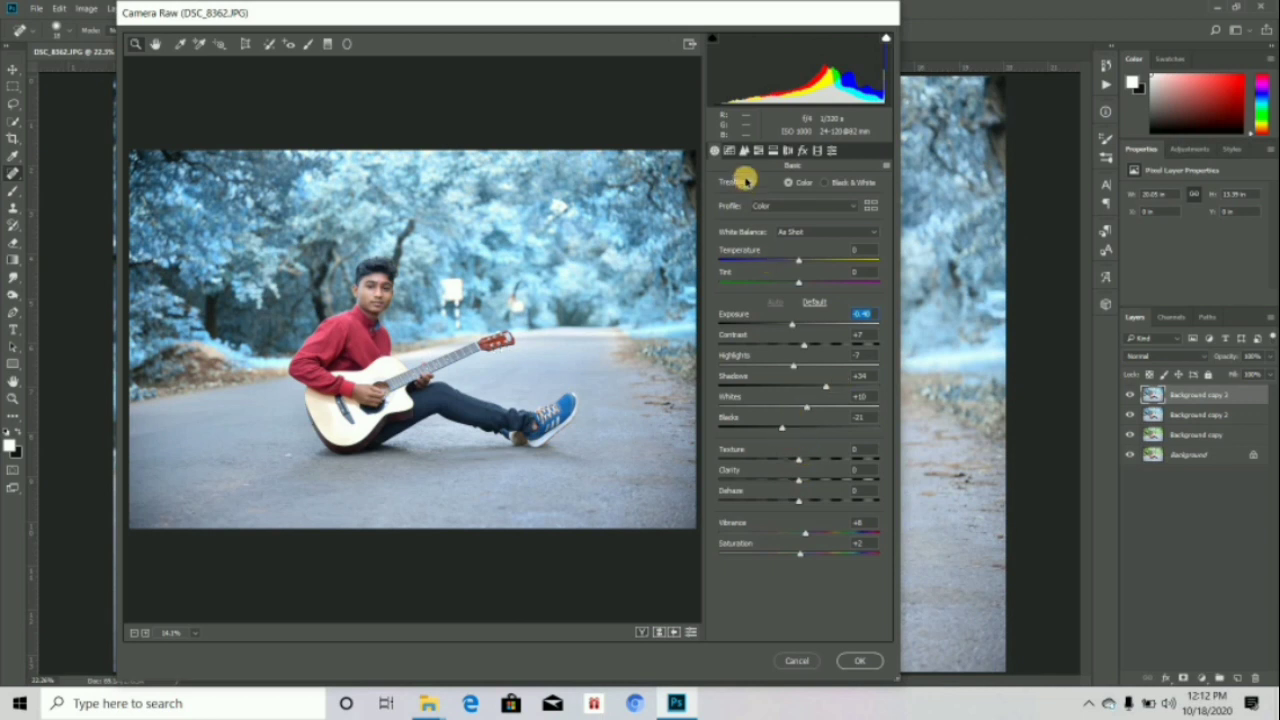
pyautogui.click(758, 150)
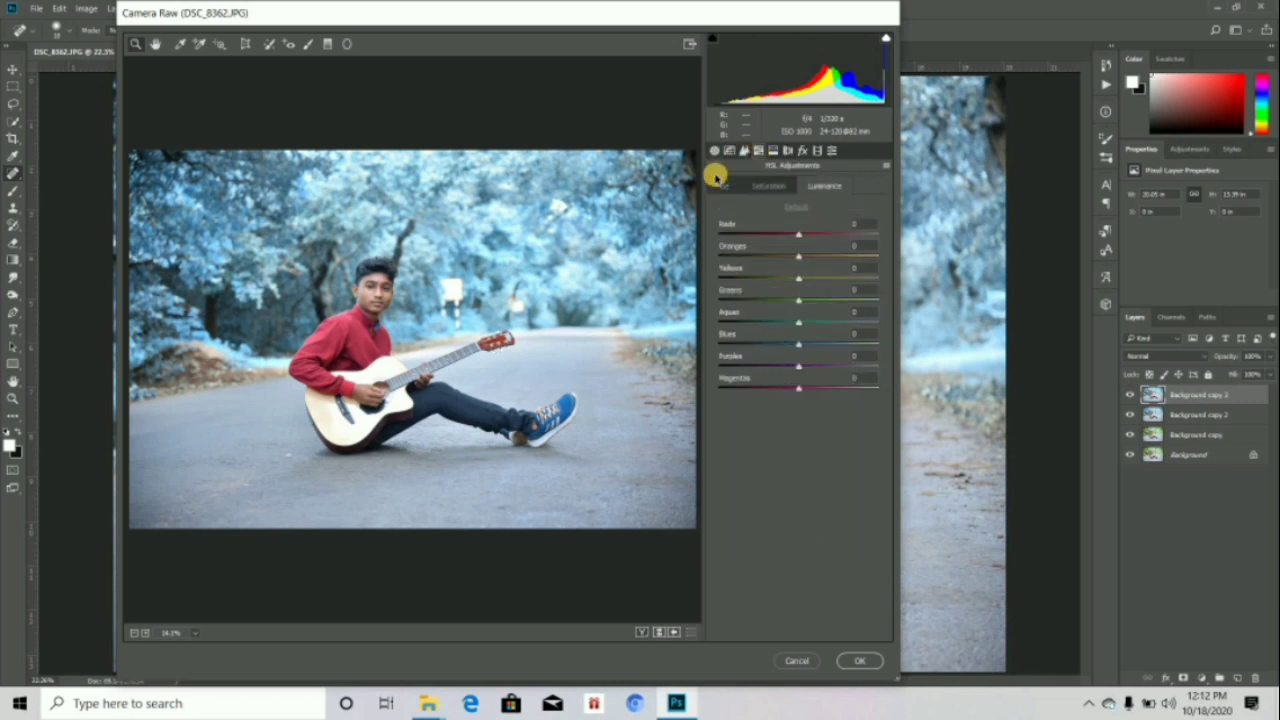
pyautogui.click(744, 150)
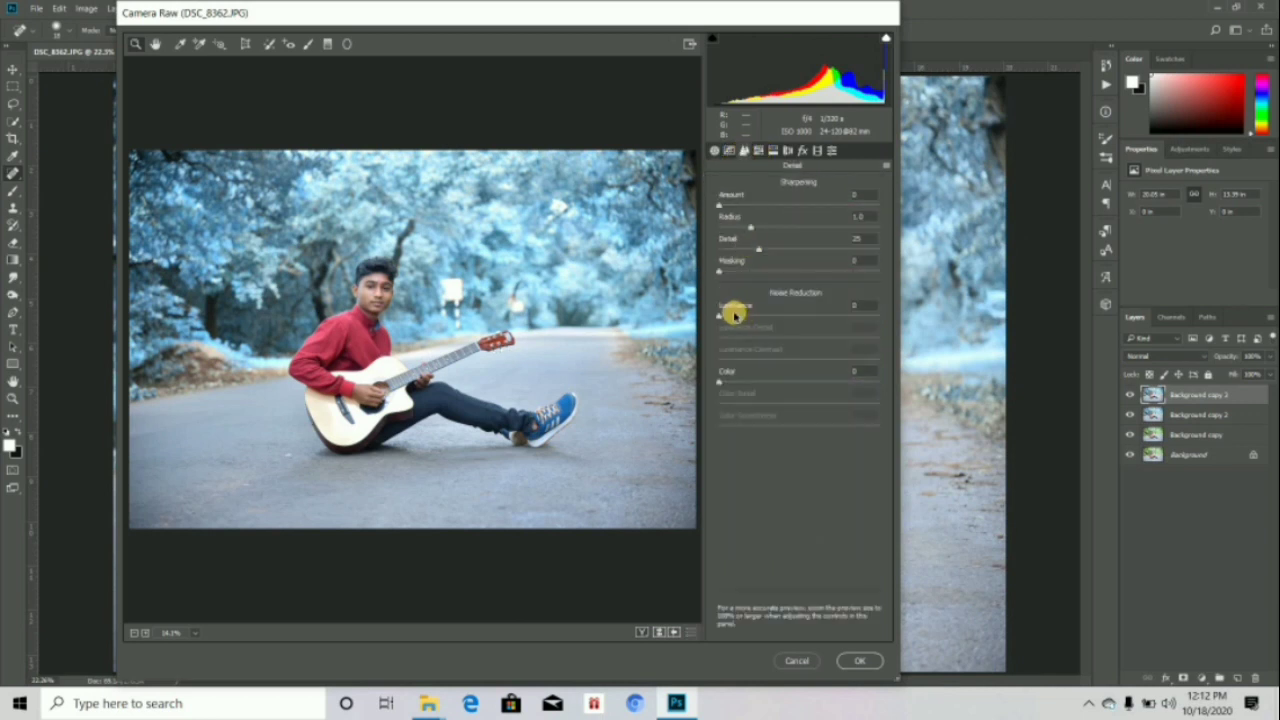
pyautogui.click(731, 318)
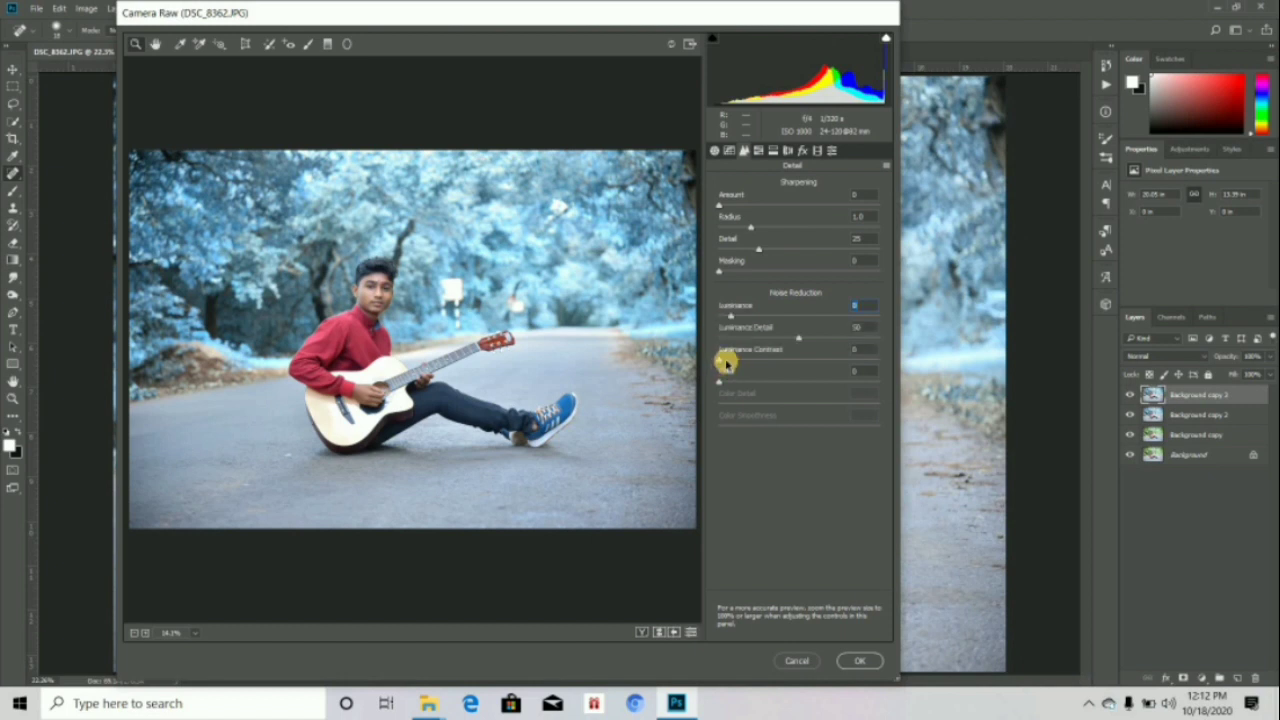
pyautogui.click(727, 362)
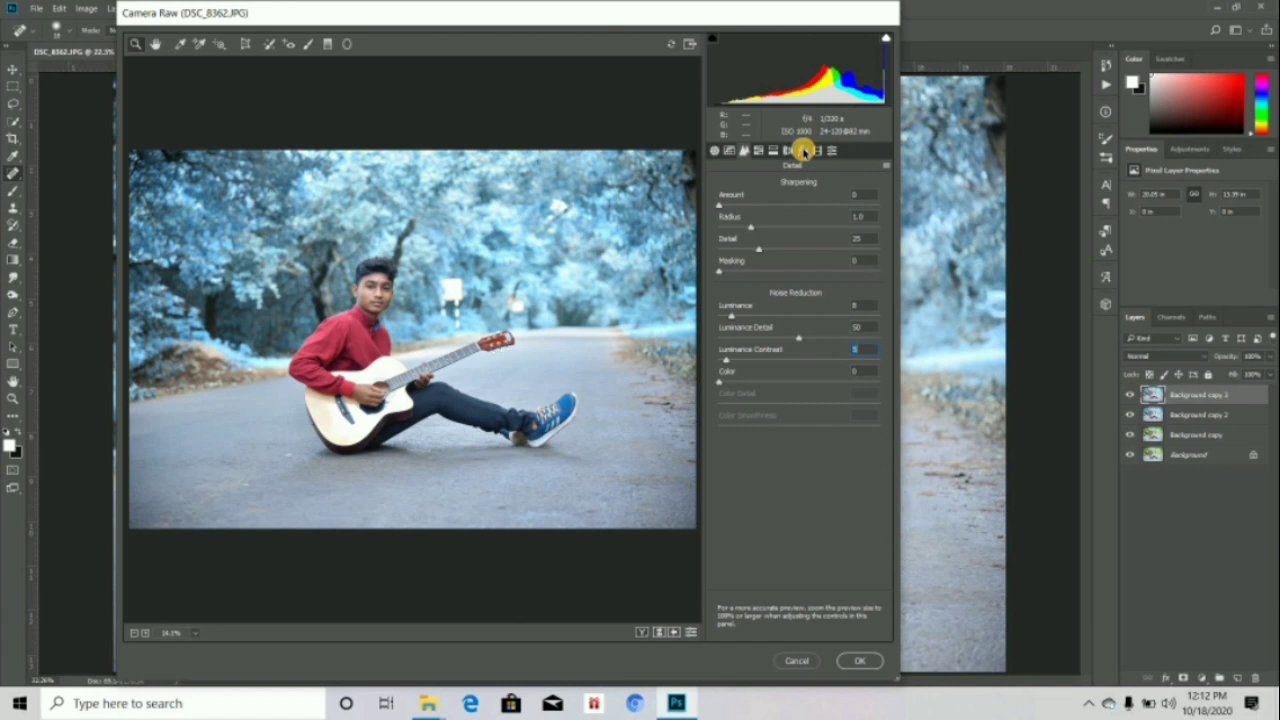
# - Darken the photo's corners with a negative post-crop vignette and apply the Camera Raw filter
pyautogui.click(803, 151)
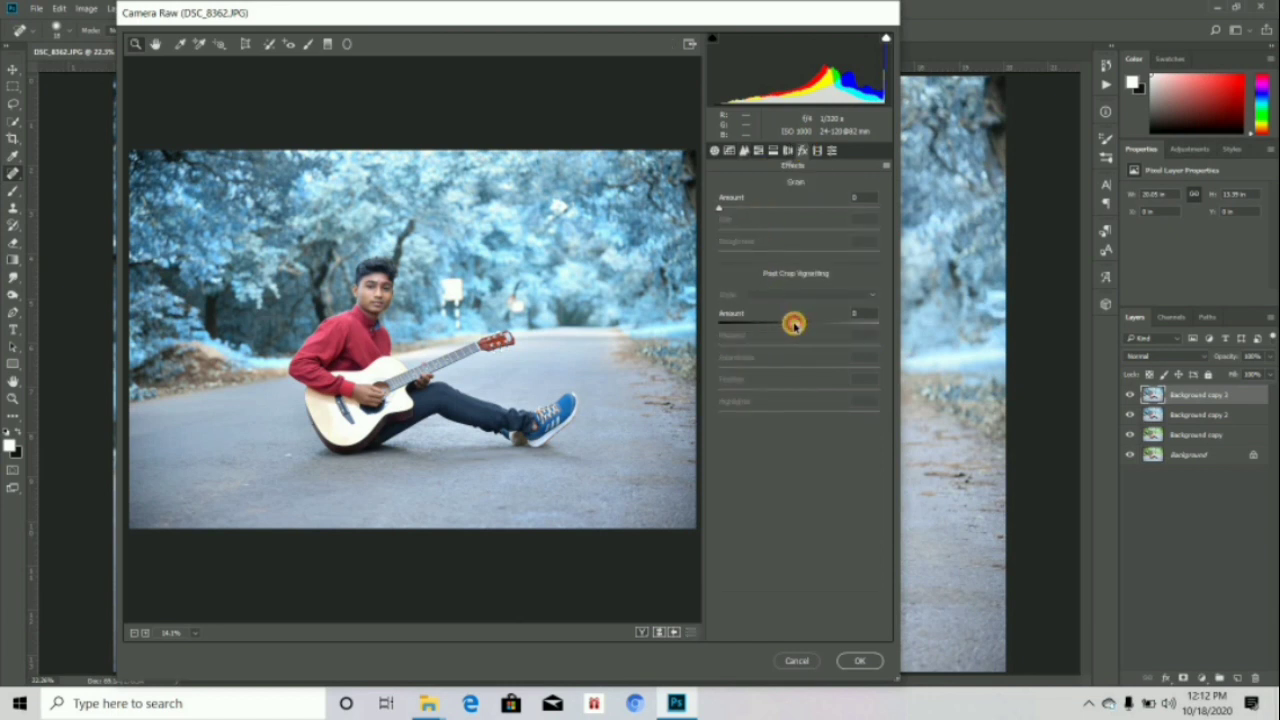
pyautogui.moveTo(793, 323); pyautogui.dragTo(811, 388)
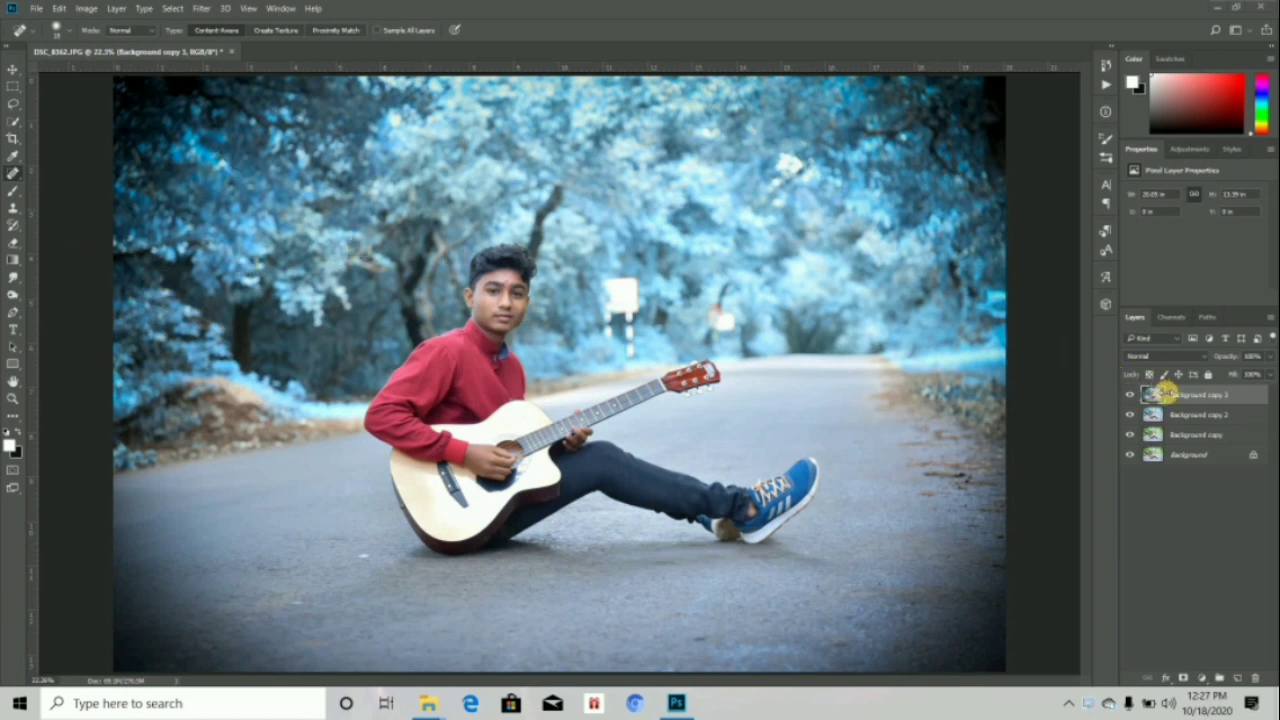
# - Compare the edited photo with the original by toggling the visibility of the layer copies, leaving all layers shown
pyautogui.click(1130, 437)
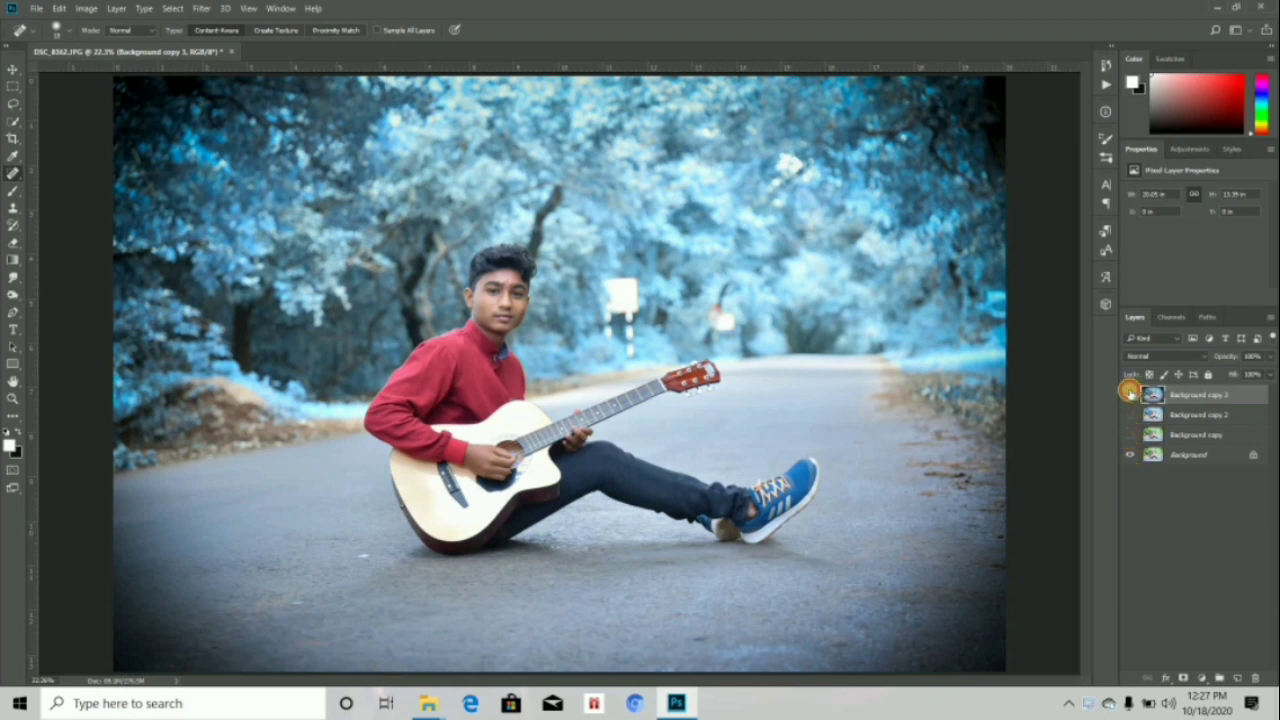
pyautogui.click(1130, 394)
pyautogui.click(1130, 394)
pyautogui.click(1130, 394)
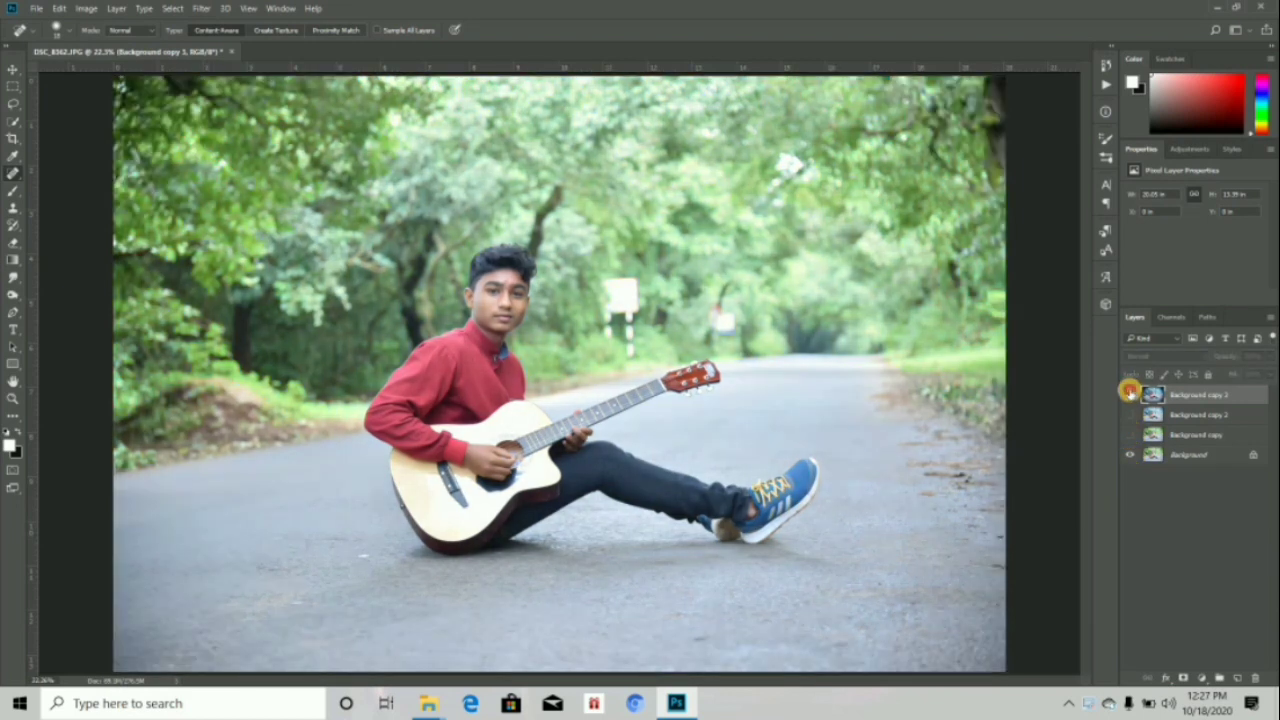
pyautogui.click(1130, 394)
pyautogui.click(1130, 394)
pyautogui.click(1130, 394)
pyautogui.click(1130, 414)
pyautogui.click(1130, 434)
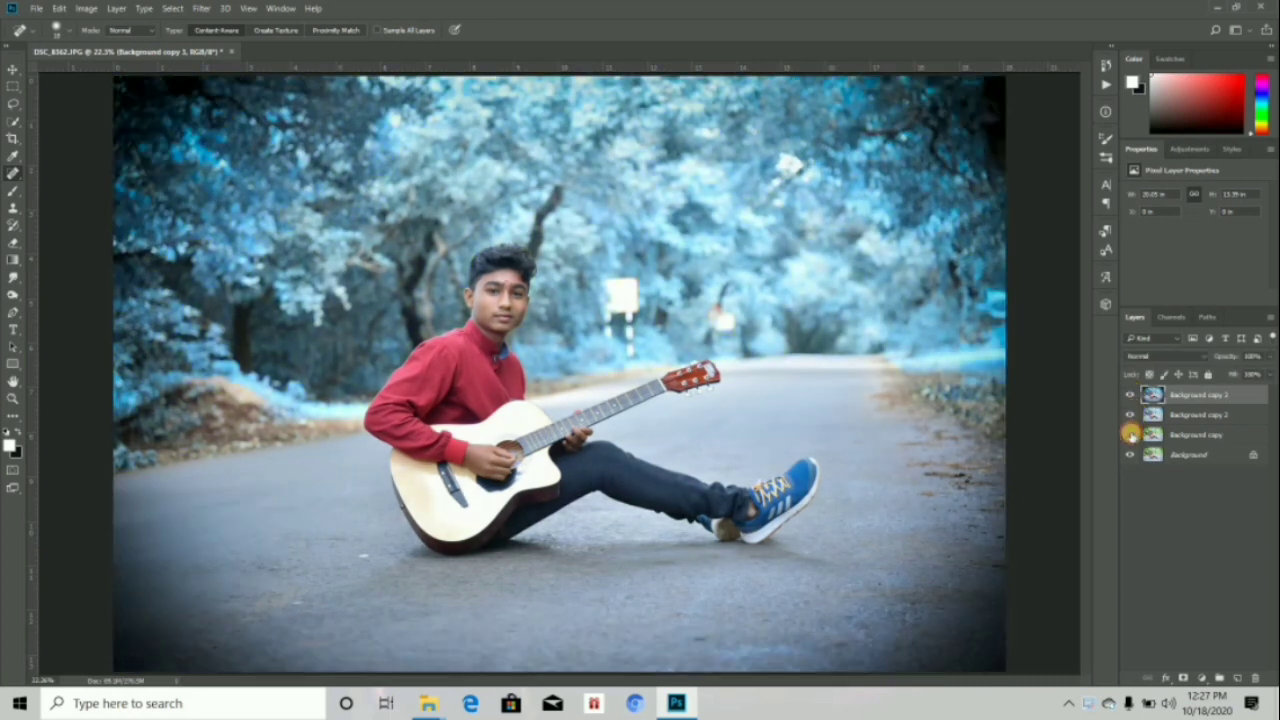